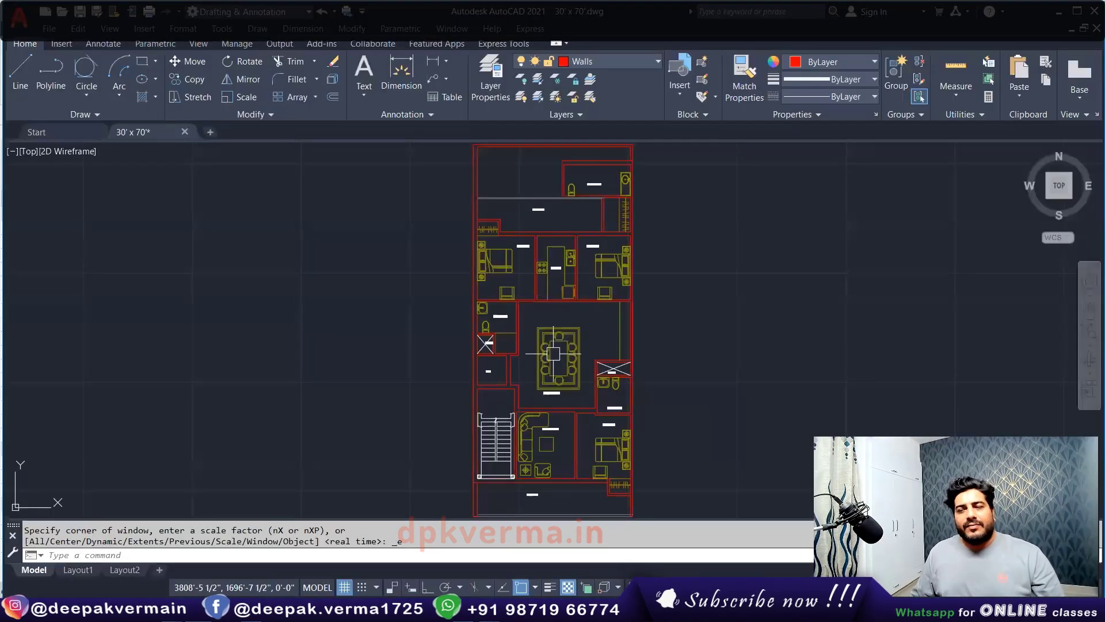
# Save the floor plan as 30' x 70'.dwg on the Desktop, replacing the existing file.
pyautogui.moveTo(553, 353); pyautogui.dragTo(458, 347, button='middle')
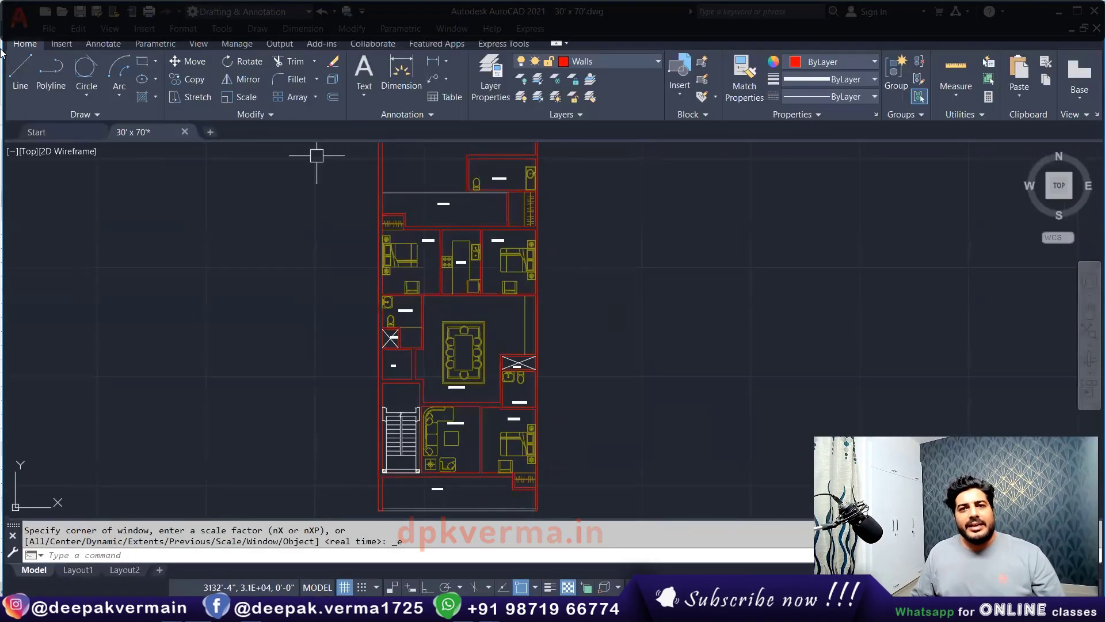
pyautogui.click(13, 31)
pyautogui.press('Escape')
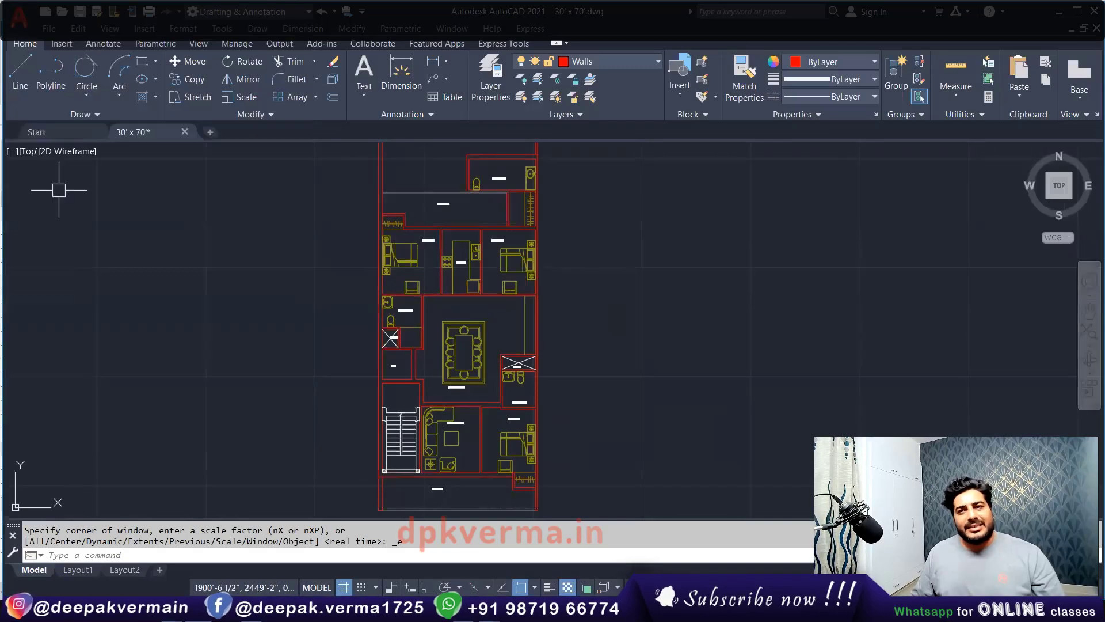
pyautogui.hotkey('ctrl', 'shift', 's')
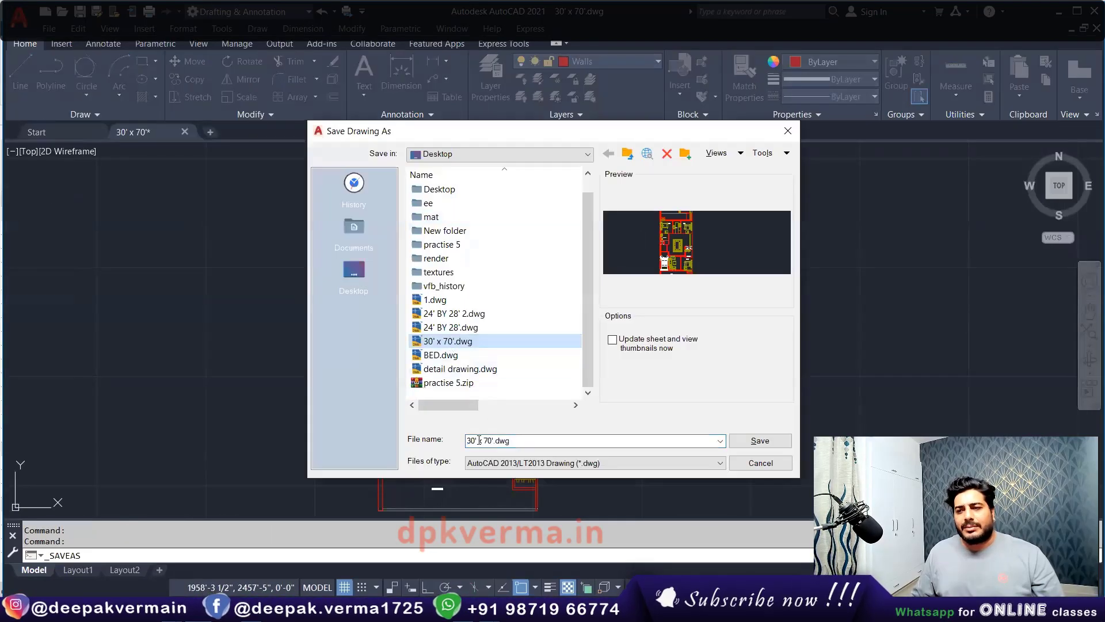
pyautogui.click(763, 439)
pyautogui.click(507, 342)
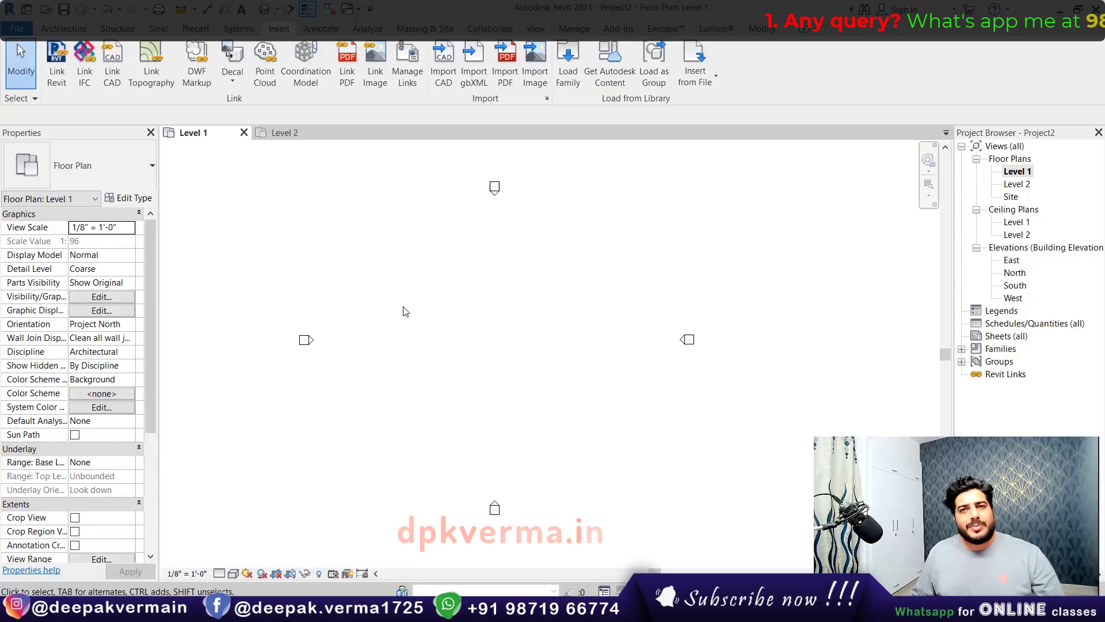
# Link 30' x 70'.dwg into the Level 1 floor plan.
pyautogui.click(103, 67)
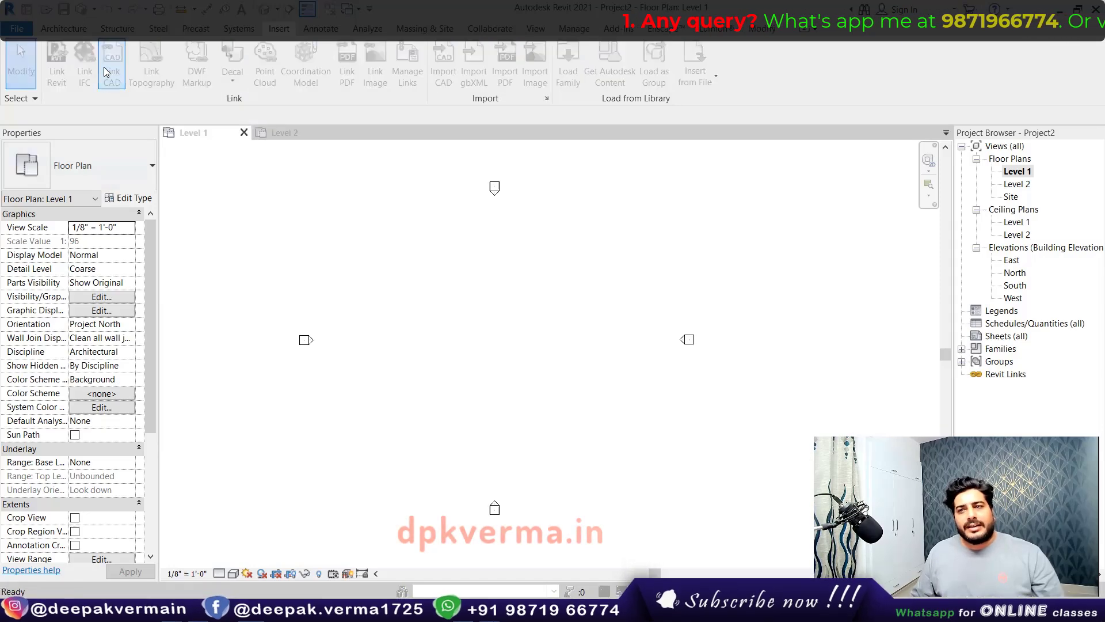
pyautogui.scroll(-3, 368, 259)
pyautogui.click(362, 314)
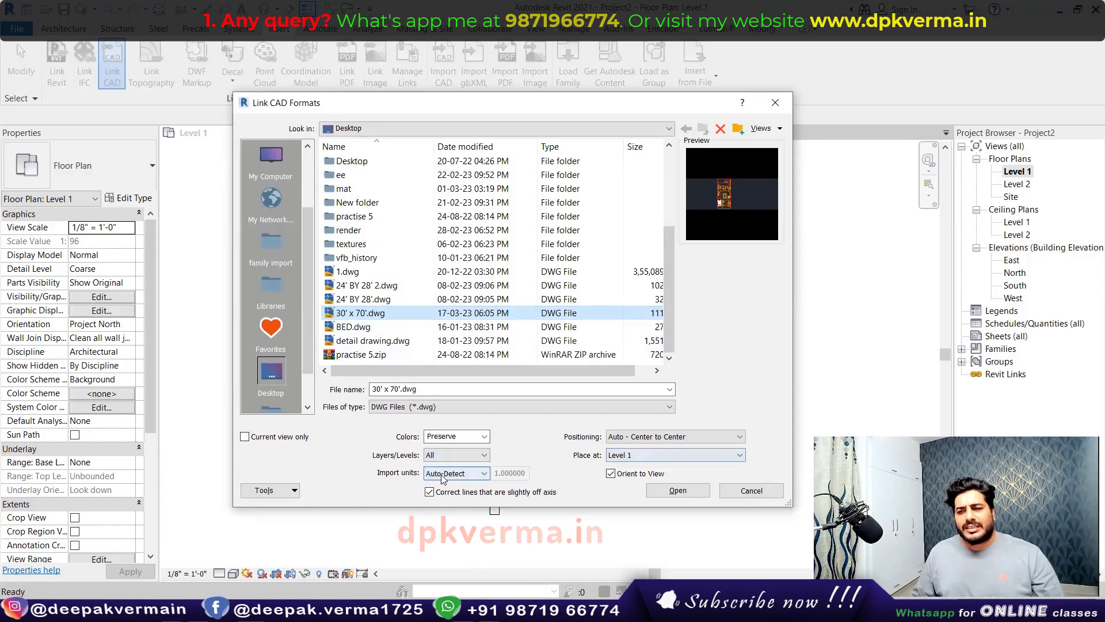
pyautogui.click(678, 491)
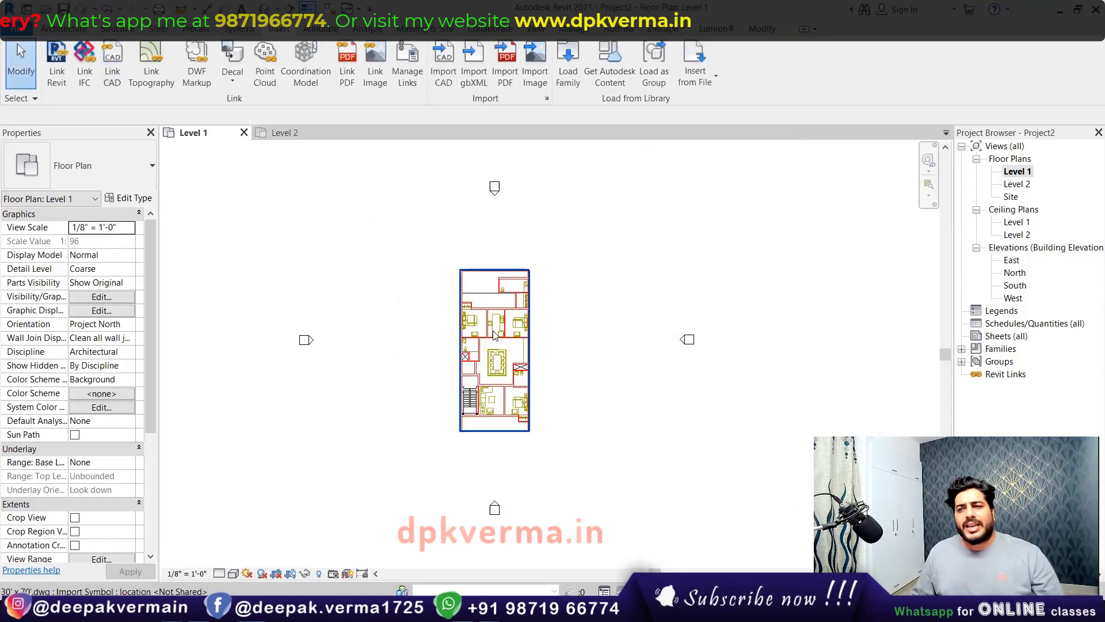
# Move the linked plan left of centre and check its properties.
pyautogui.moveTo(494, 336); pyautogui.dragTo(399, 333)
pyautogui.press('Escape')
pyautogui.scroll(2, 421, 357)
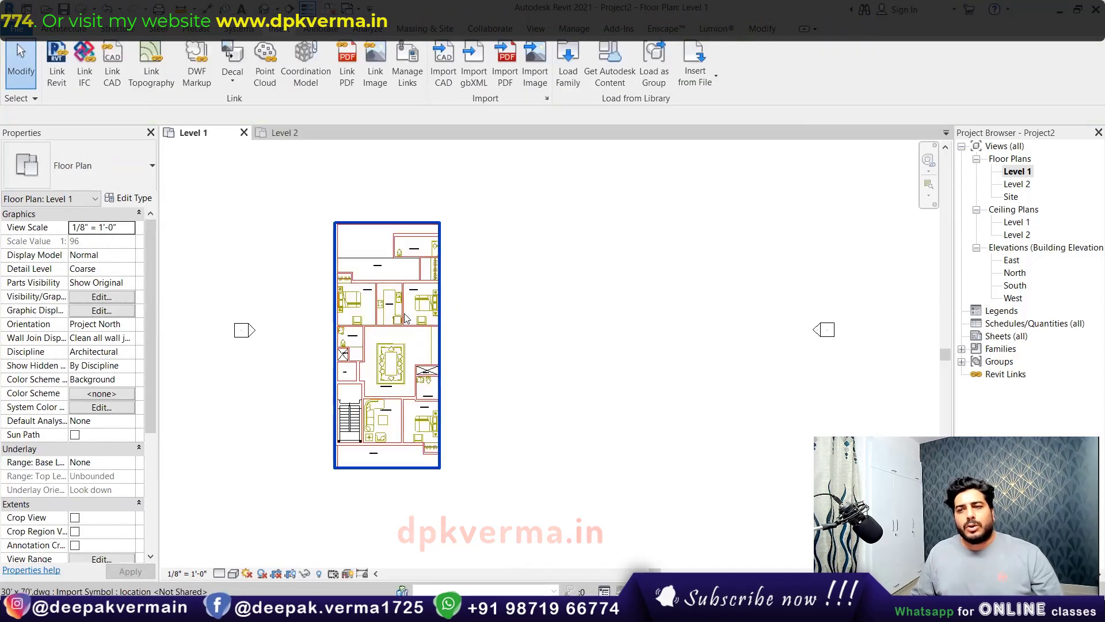
pyautogui.click(406, 317)
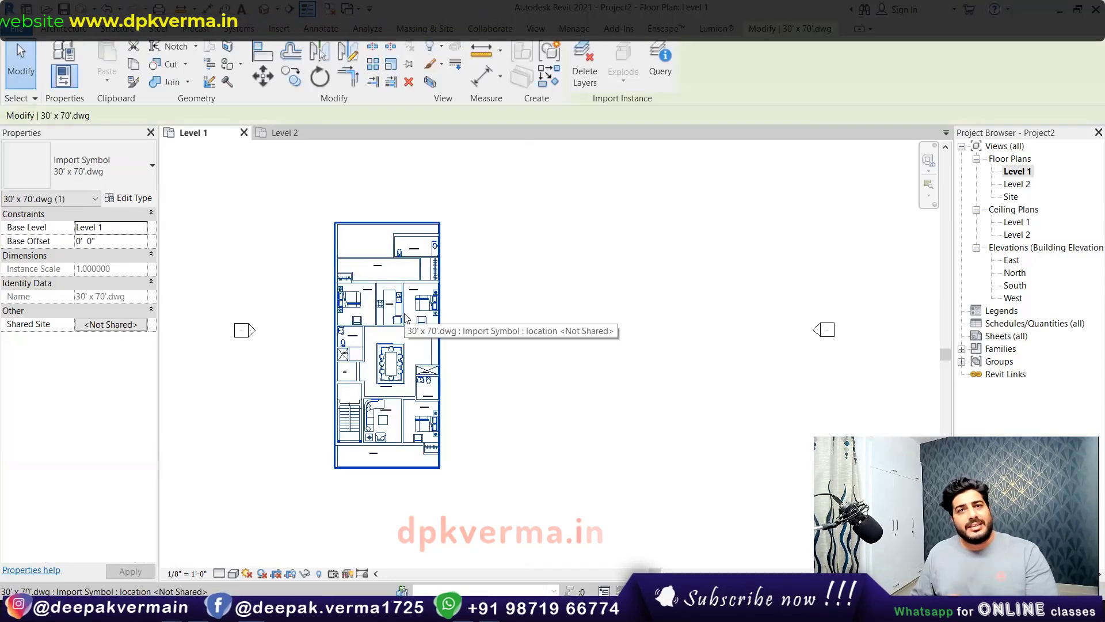
pyautogui.press('Escape')
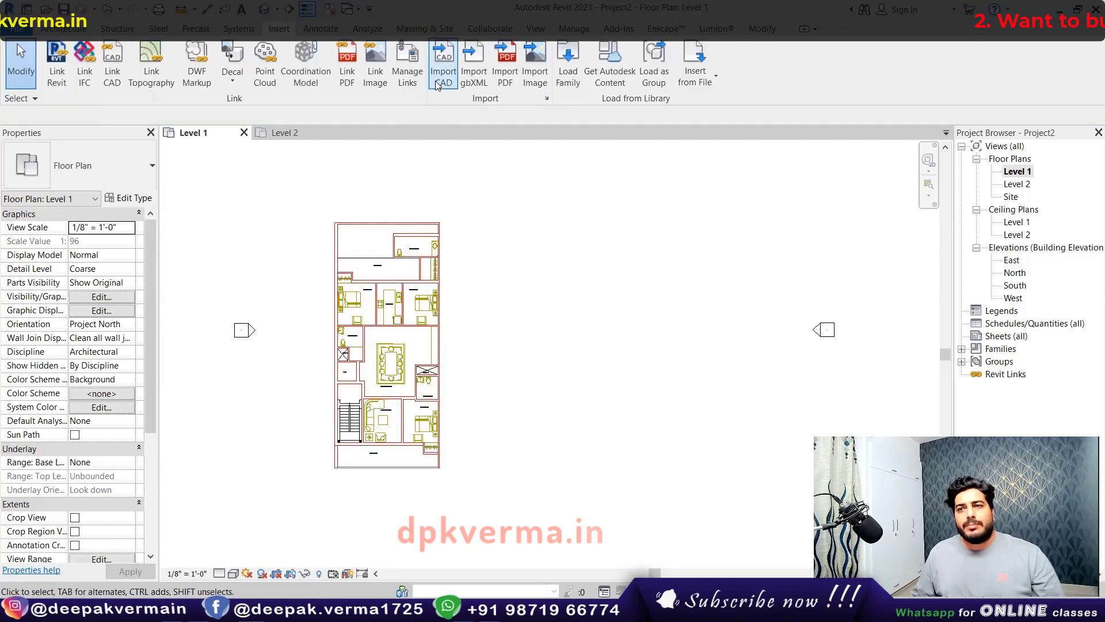
# Import 30' x 70'.dwg into Level 1 and place it right of the linked plan.
pyautogui.click(435, 80)
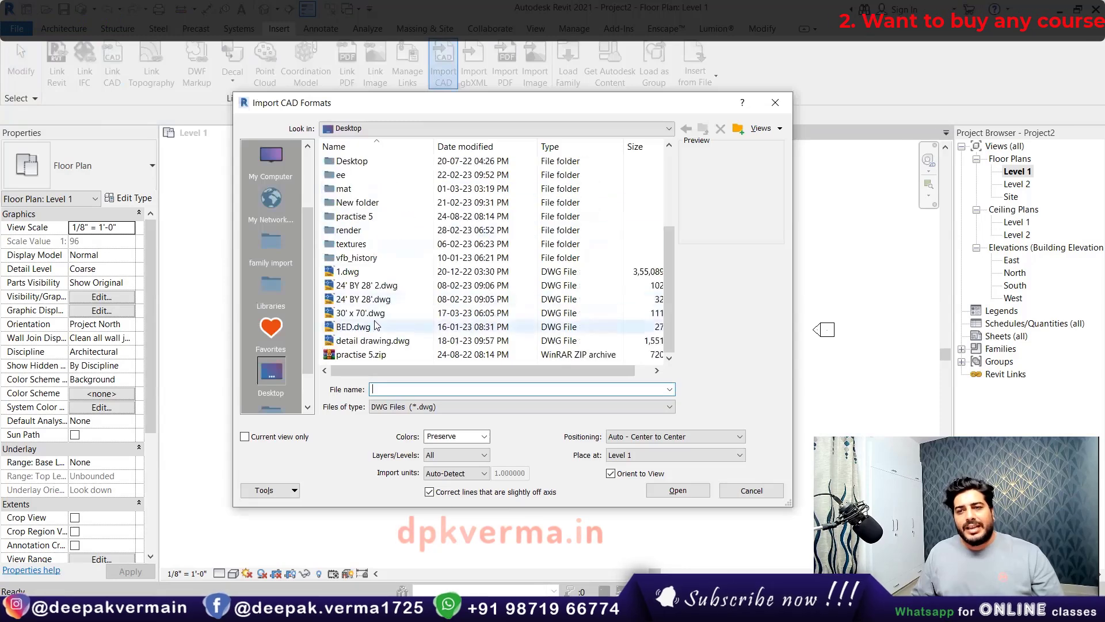
pyautogui.click(373, 314)
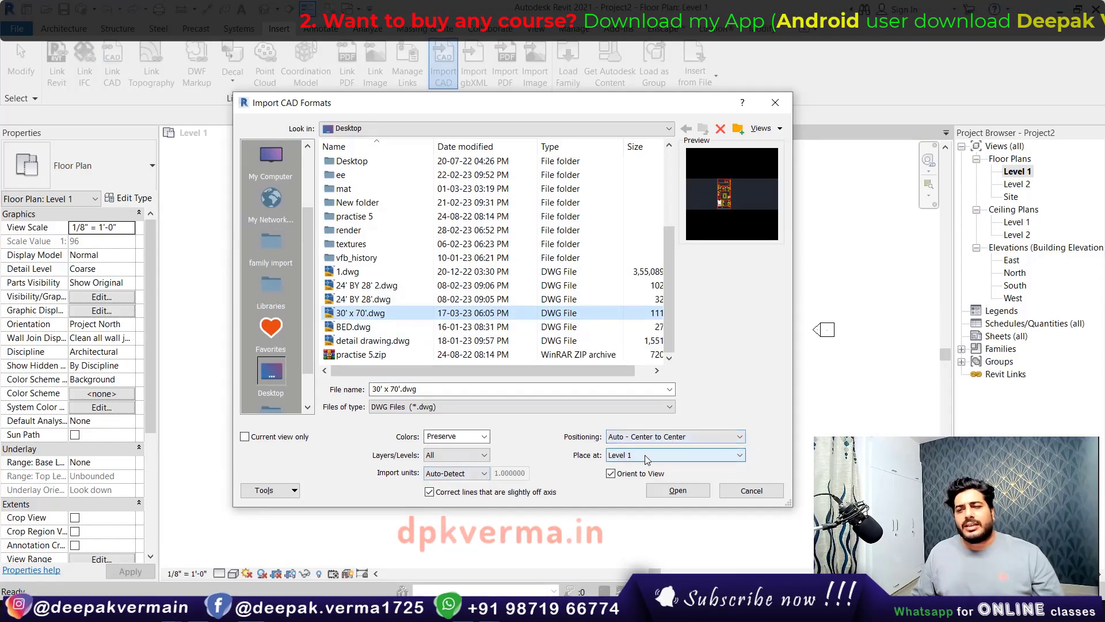
pyautogui.click(677, 491)
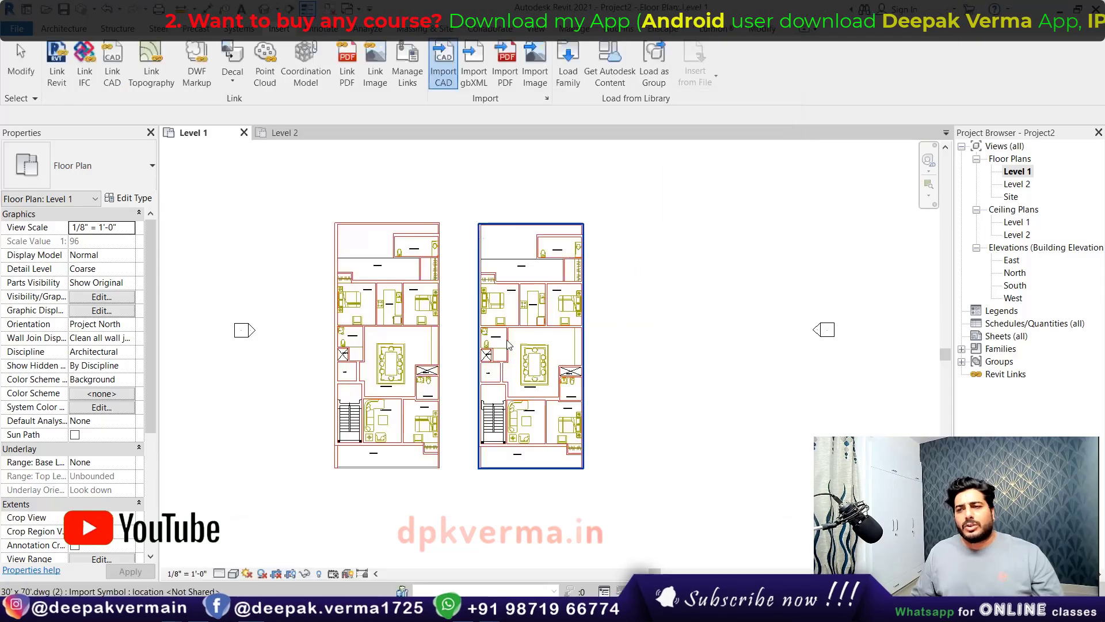
pyautogui.click(642, 344)
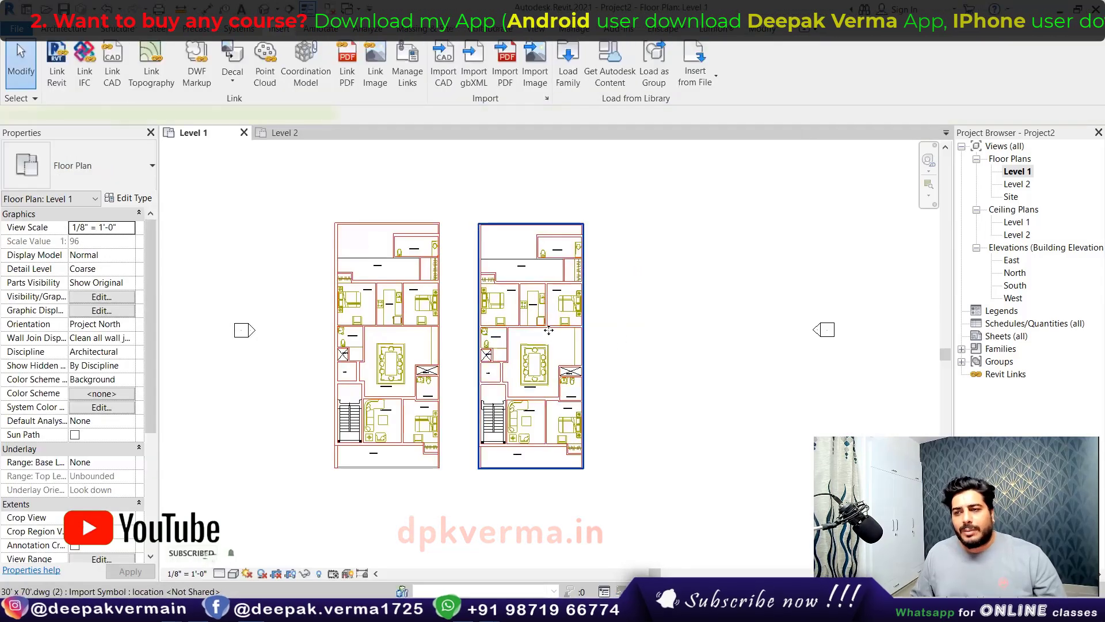
pyautogui.moveTo(581, 345); pyautogui.dragTo(627, 345)
pyautogui.click(681, 335)
pyautogui.moveTo(363, 206); pyautogui.dragTo(370, 239, button='middle')
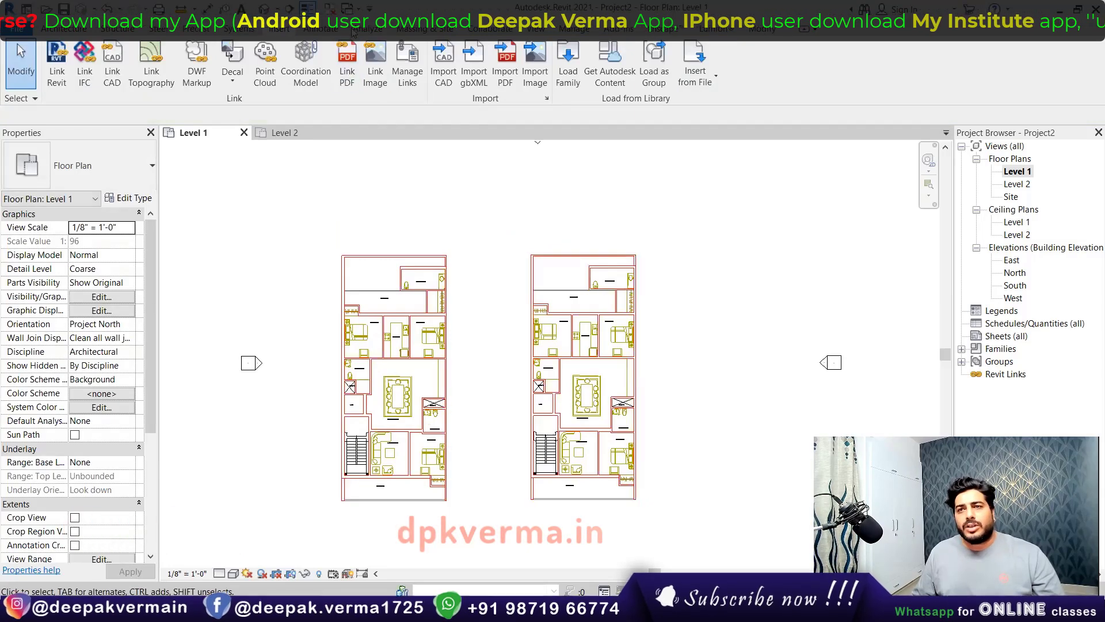
# Add text notes 'Link' above the left plan and 'Import' above the right plan.
pyautogui.click(321, 28)
pyautogui.click(478, 46)
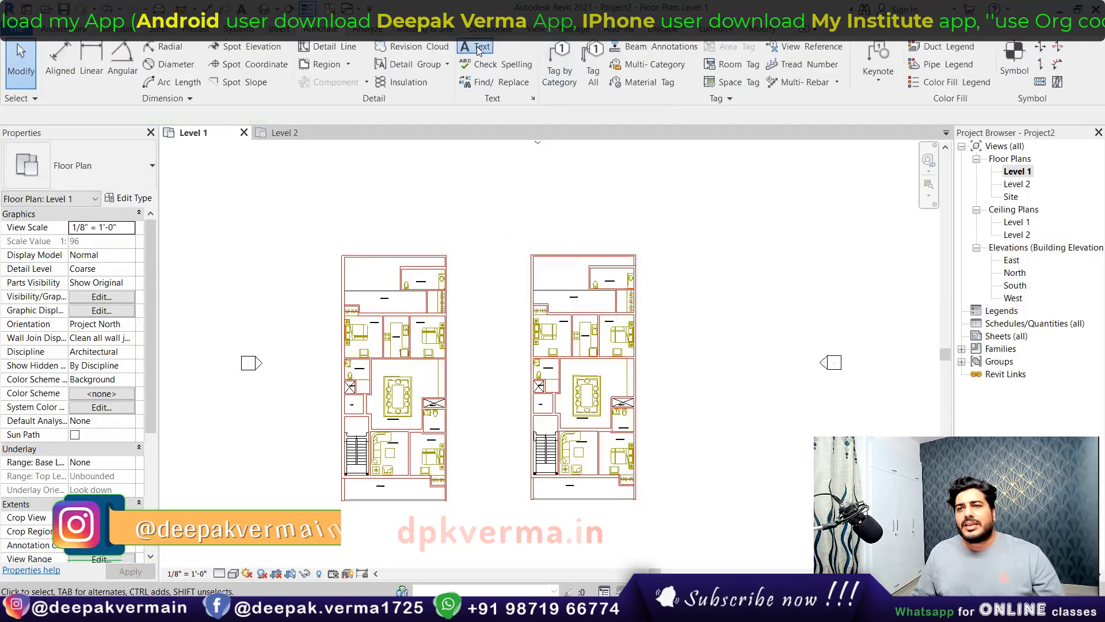
pyautogui.click(358, 218)
pyautogui.write('Link')
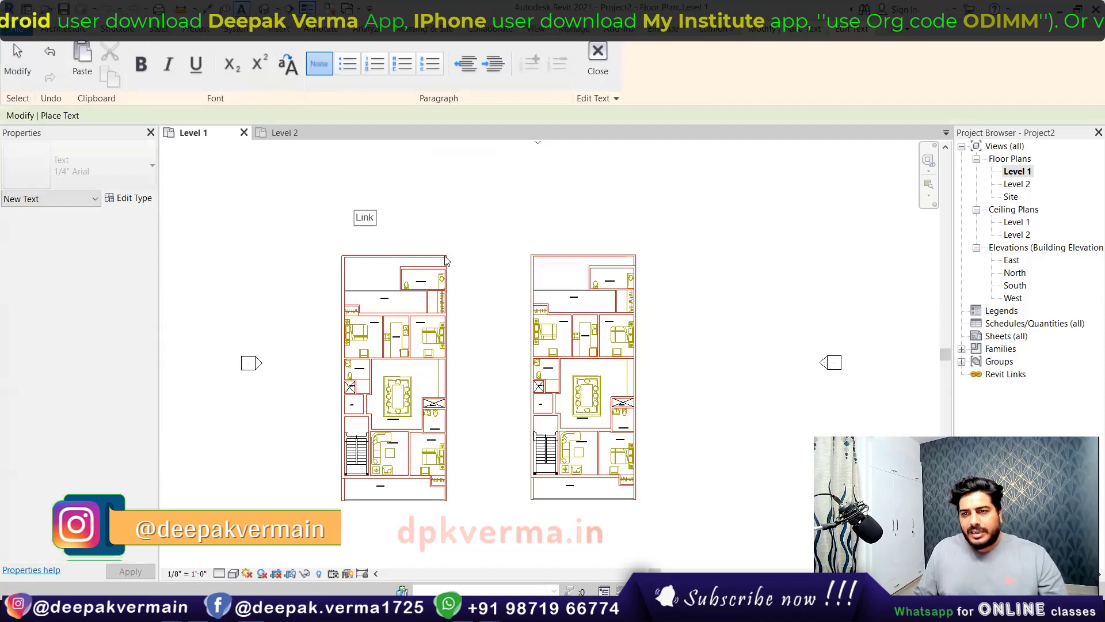
pyautogui.click(454, 233)
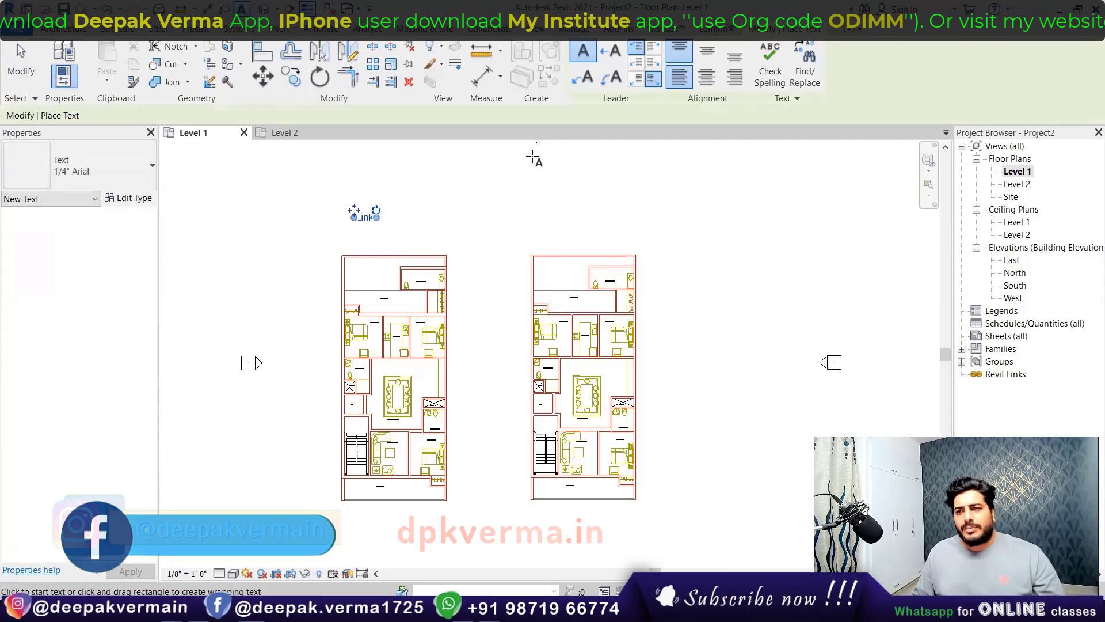
pyautogui.click(547, 217)
pyautogui.write('Import')
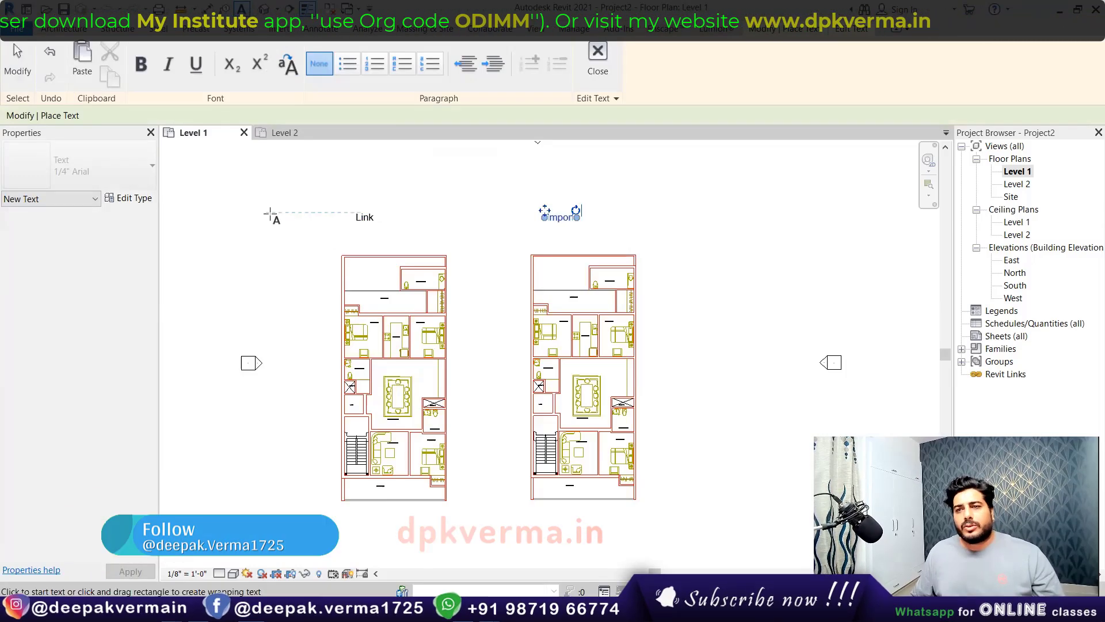
pyautogui.click(271, 218)
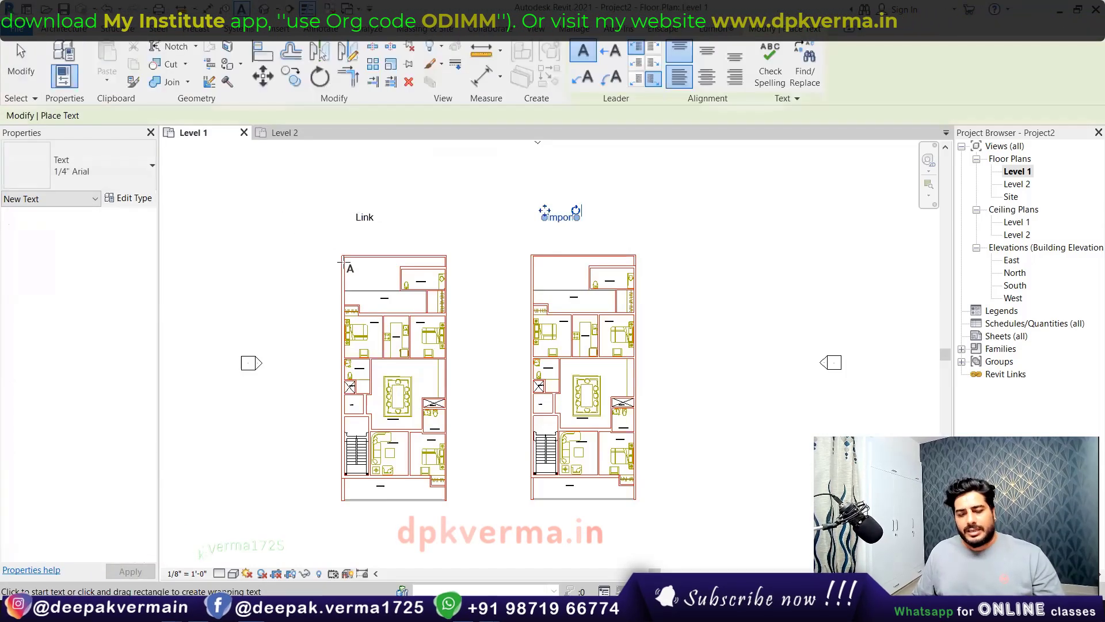
pyautogui.press('Escape')
# Try the 3/32" Arial type on 'Link', undo it, and centre both labels.
pyautogui.click(358, 221)
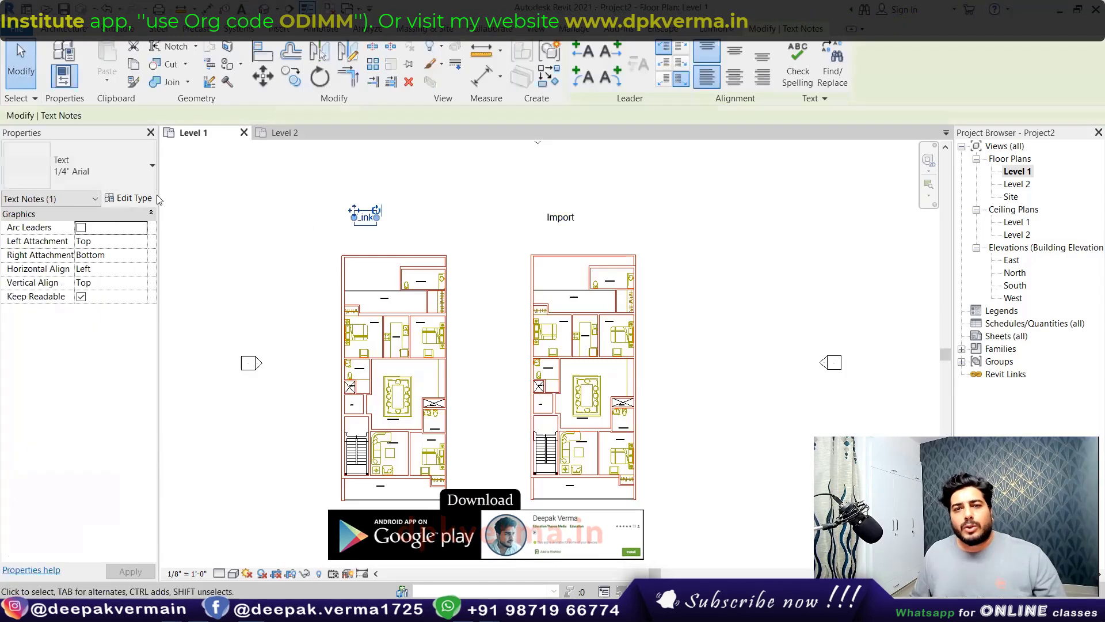
pyautogui.click(107, 164)
pyautogui.click(84, 252)
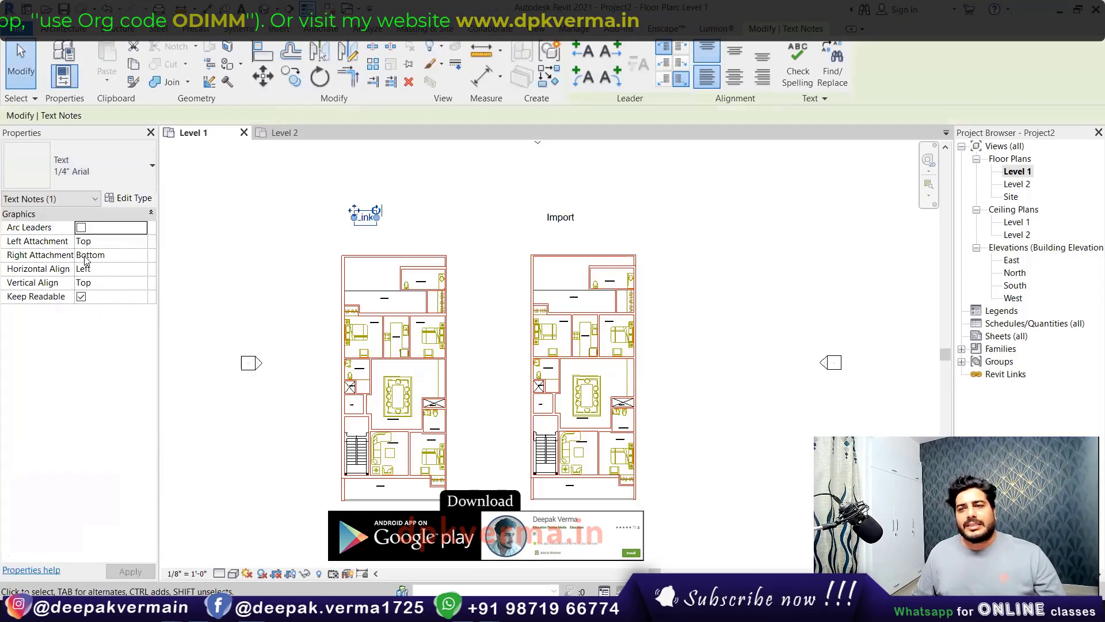
pyautogui.click(79, 178)
pyautogui.hotkey('ctrl', 'z')
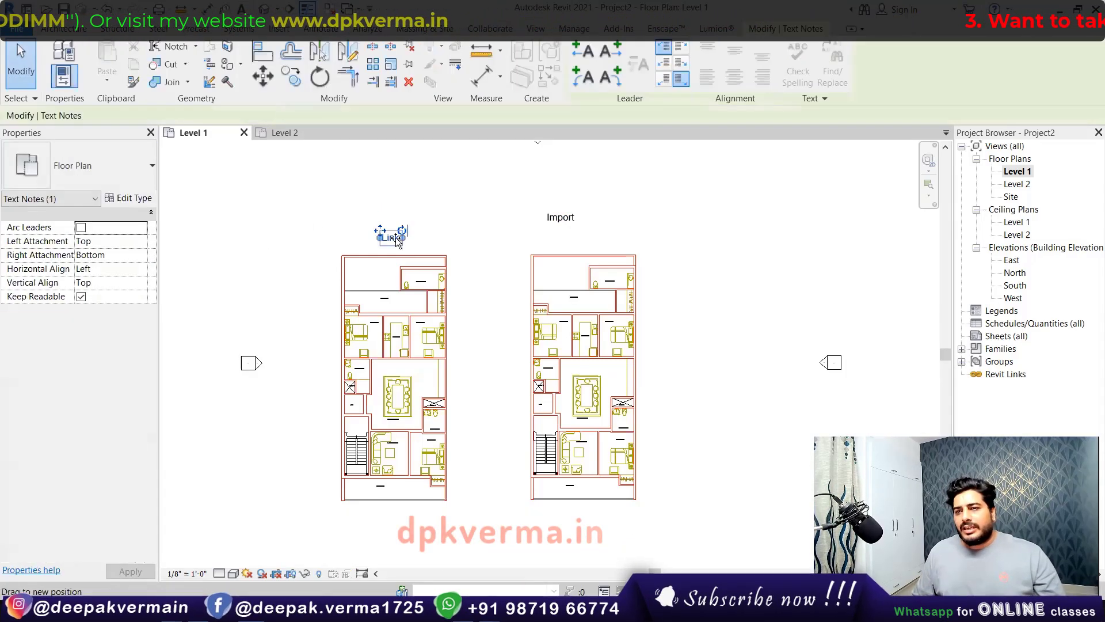
pyautogui.moveTo(560, 217); pyautogui.dragTo(583, 240)
pyautogui.click(679, 225)
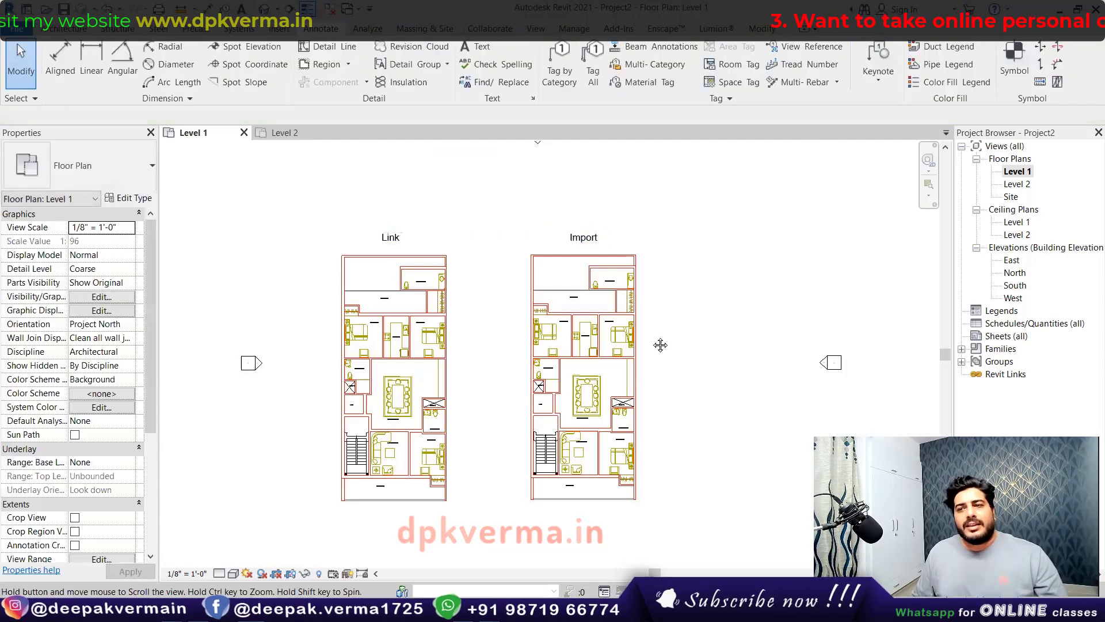
pyautogui.moveTo(660, 344); pyautogui.dragTo(662, 325, button='middle')
# Zoom in and out to compare the Link and Import plans up close.
pyautogui.scroll(1, 428, 396)
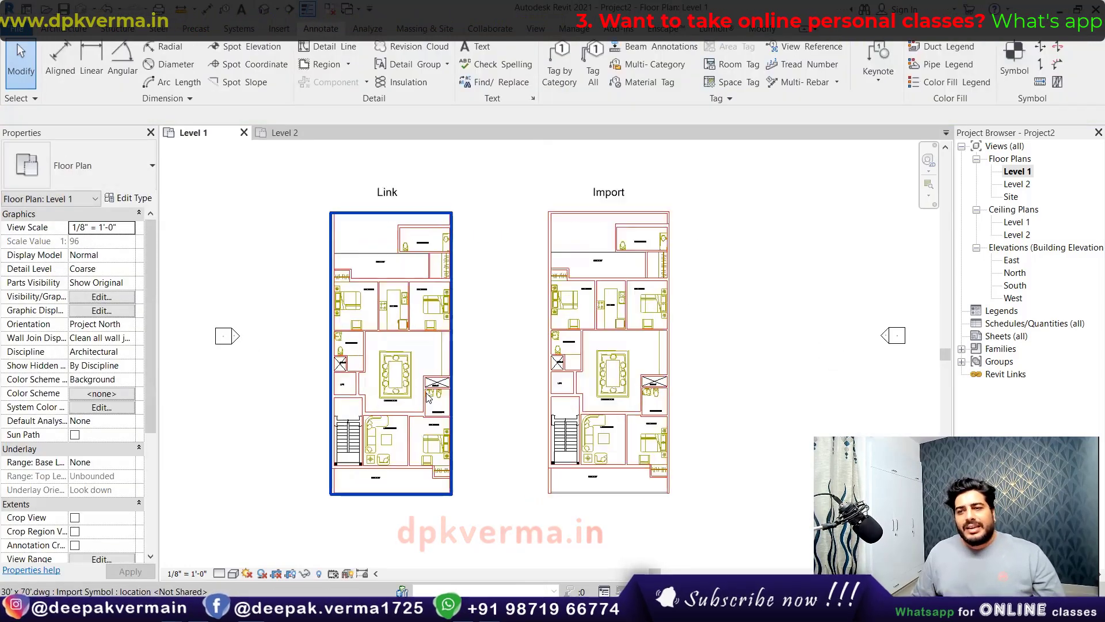
pyautogui.scroll(1, 428, 396)
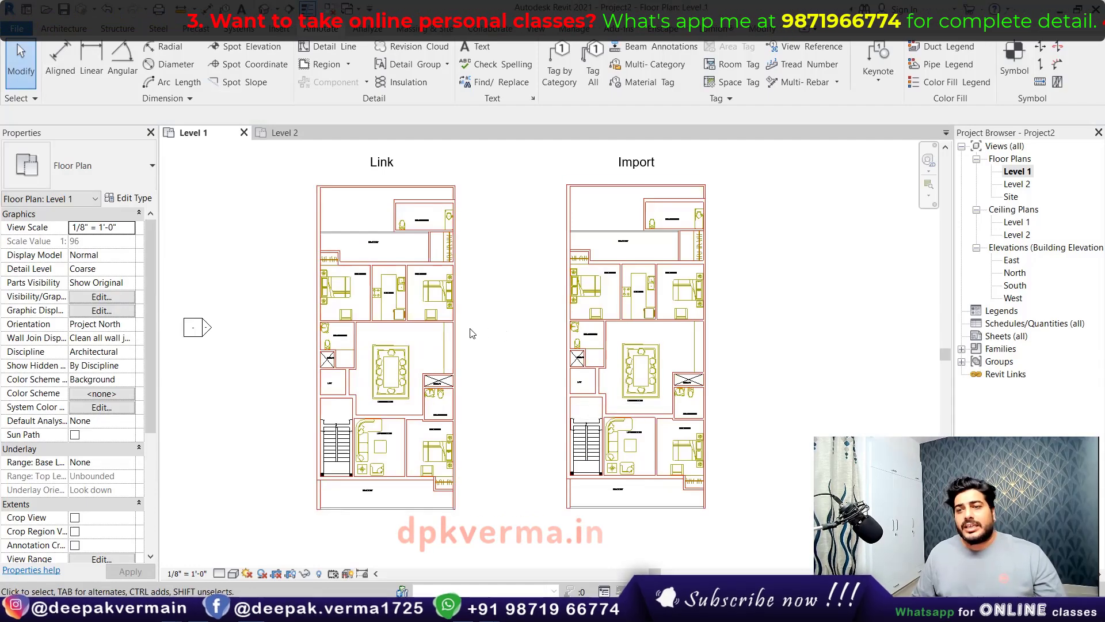
pyautogui.scroll(2, 414, 354)
pyautogui.scroll(-1, 415, 354)
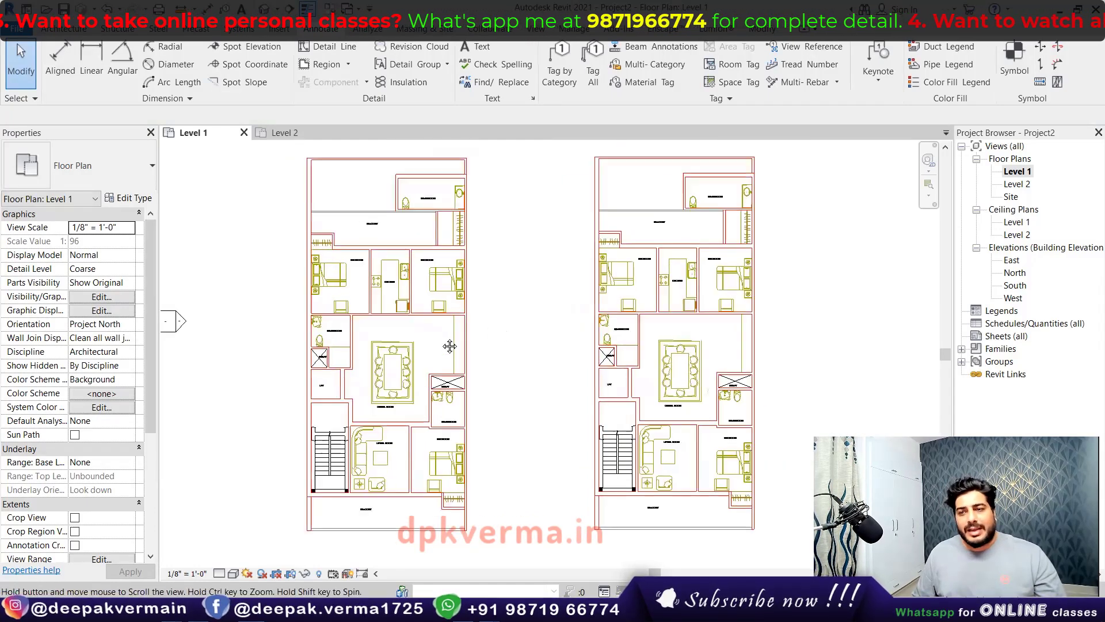
pyautogui.scroll(1, 414, 354)
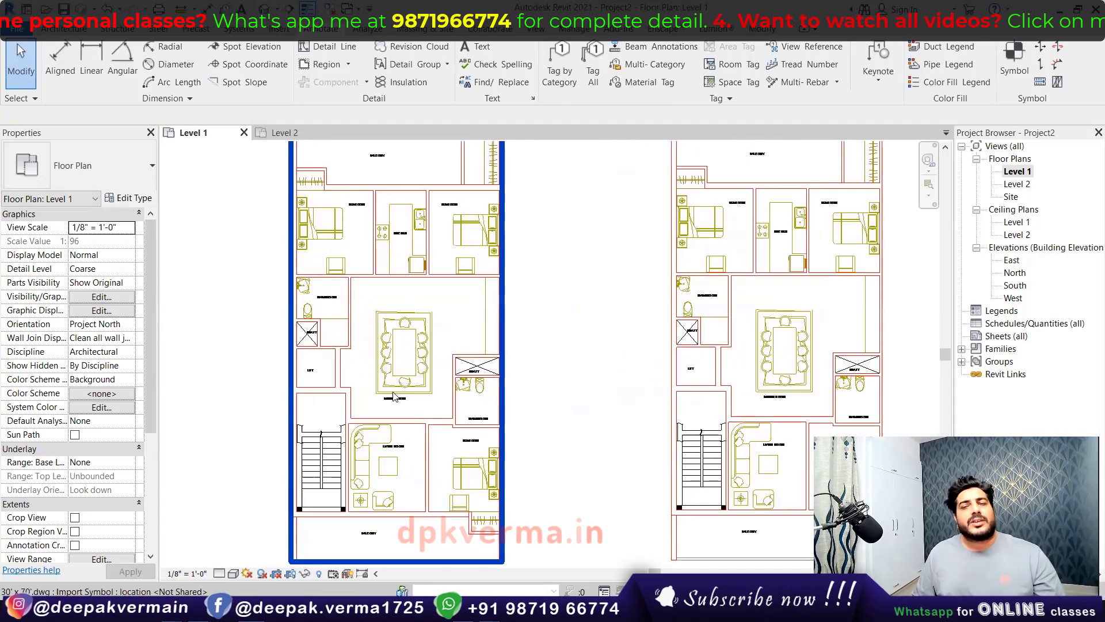
pyautogui.scroll(-1, 395, 397)
pyautogui.scroll(-1, 401, 385)
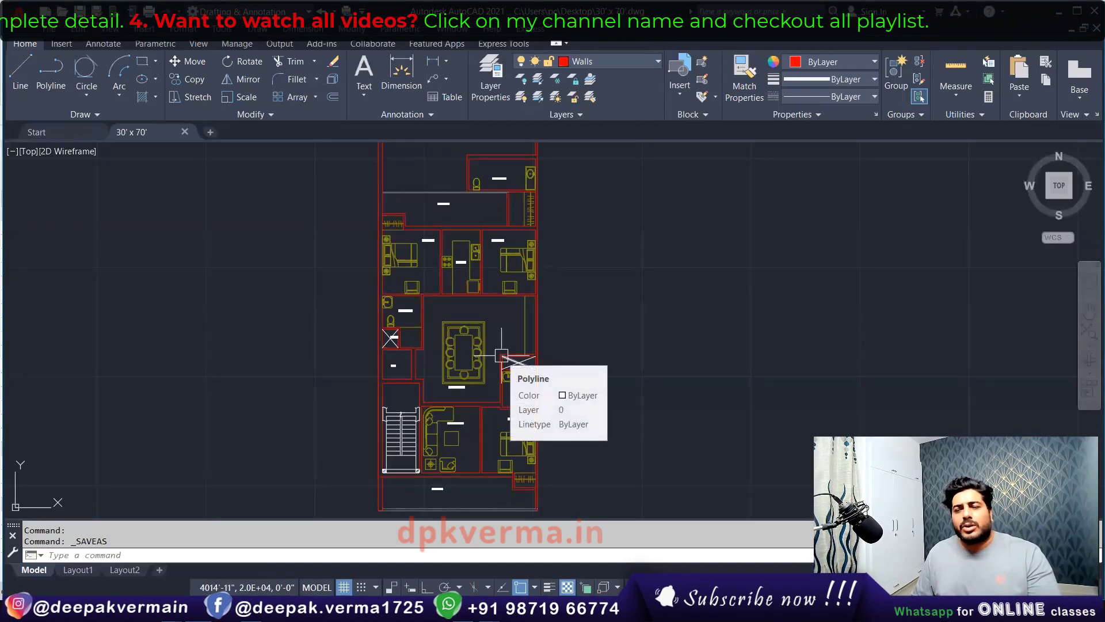
# Select the dining table and the bedroom beds in the AutoCAD floor plan.
pyautogui.scroll(6, 454, 223)
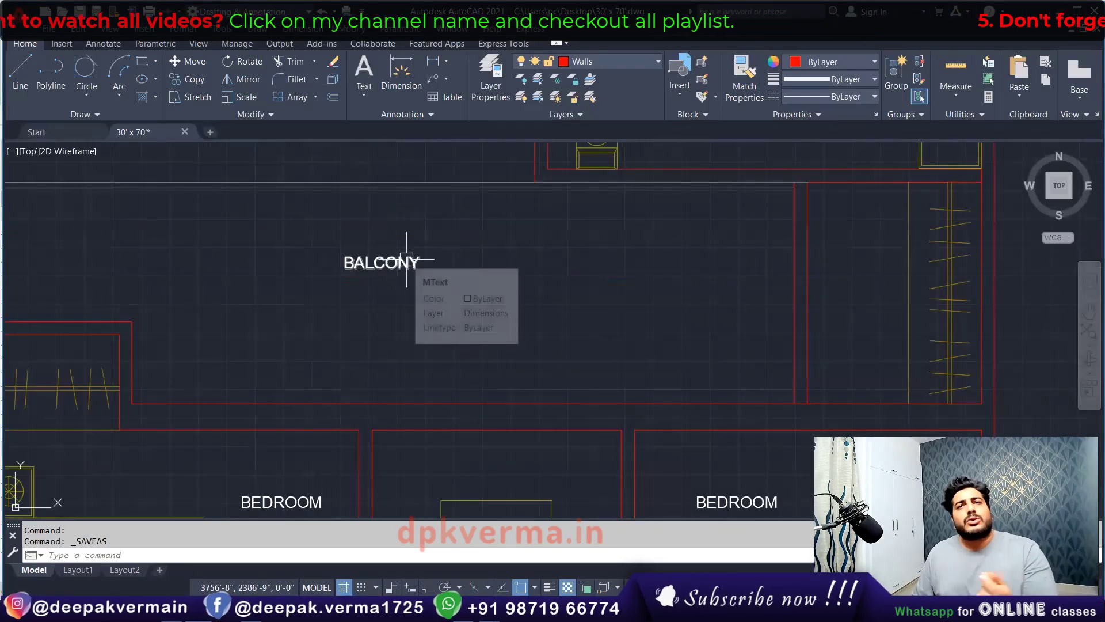
pyautogui.scroll(-5, 406, 259)
pyautogui.scroll(-2, 390, 259)
pyautogui.moveTo(432, 308); pyautogui.dragTo(406, 289, button='middle')
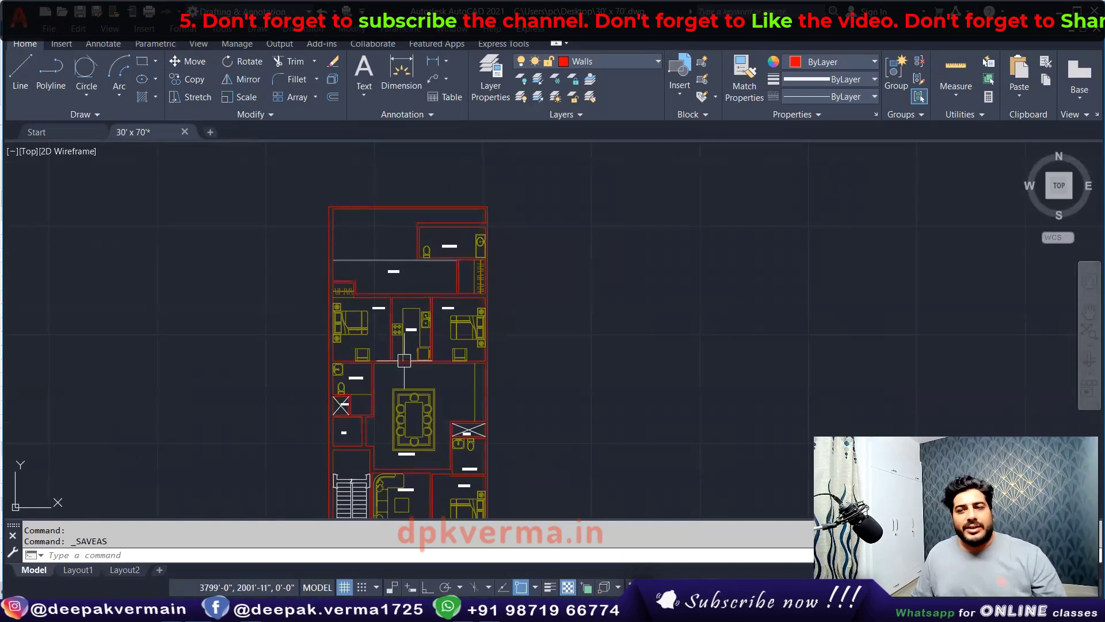
pyautogui.moveTo(325, 414); pyautogui.dragTo(353, 307, button='middle')
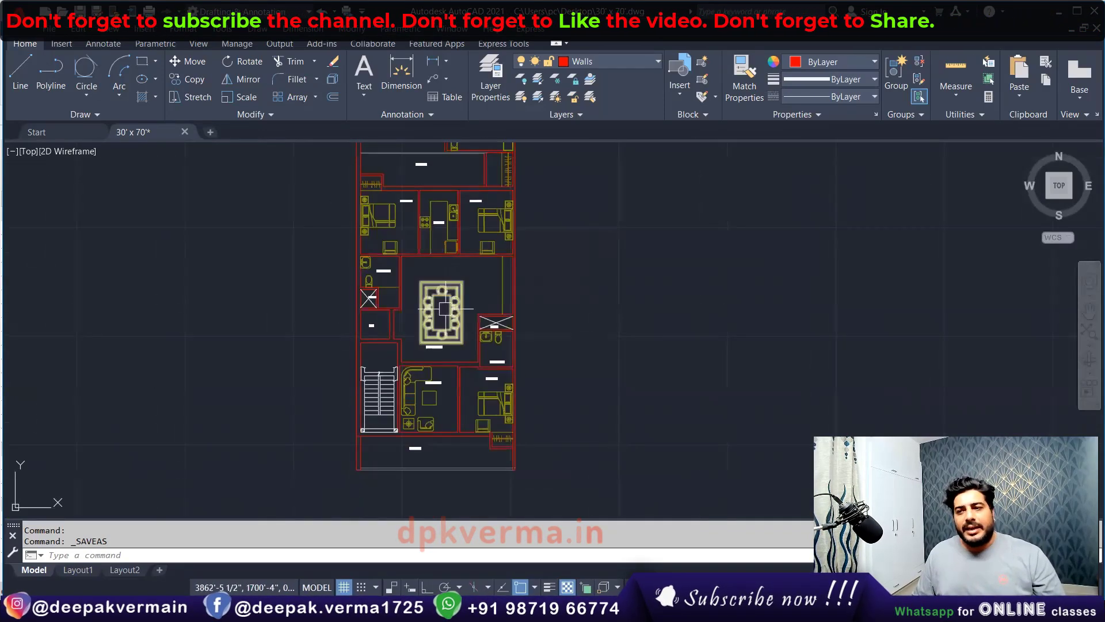
pyautogui.scroll(2, 467, 248)
pyautogui.click(429, 354)
pyautogui.click(446, 164)
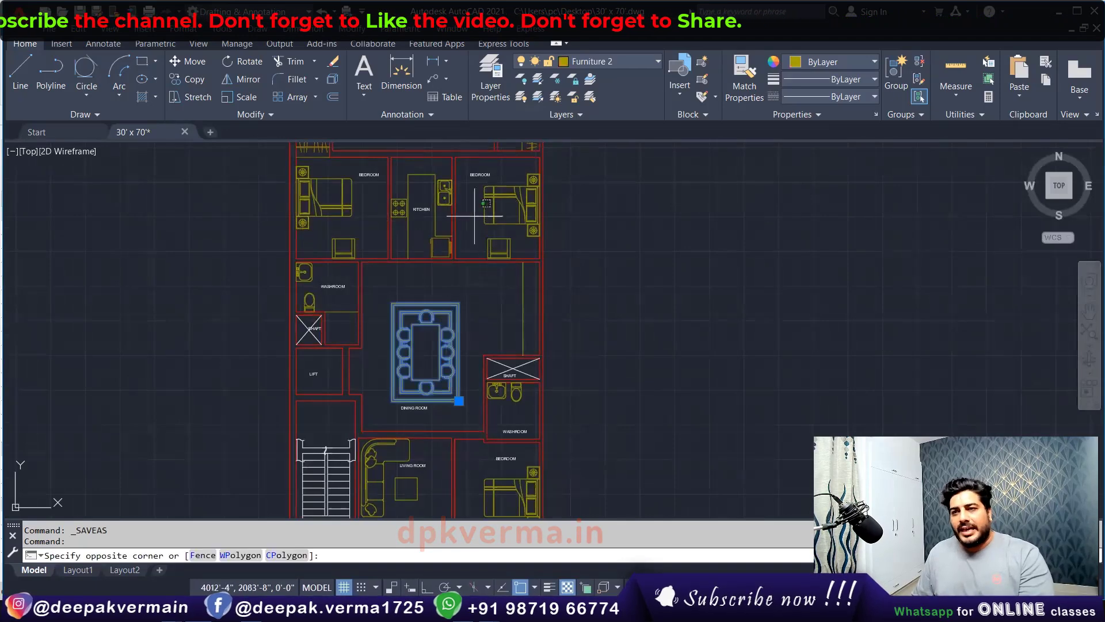
pyautogui.click(541, 239)
pyautogui.click(365, 184)
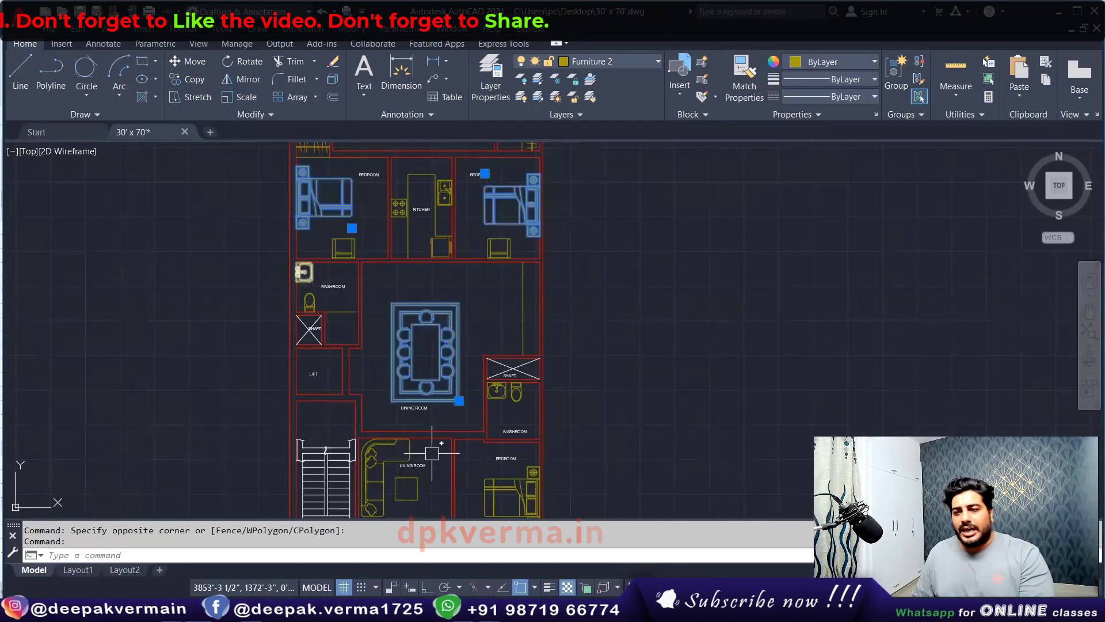
# Add the living-room sofa and lower bedroom furniture, then erase all selected blocks.
pyautogui.click(380, 461)
pyautogui.click(510, 486)
pyautogui.moveTo(582, 393); pyautogui.dragTo(579, 379, button='middle')
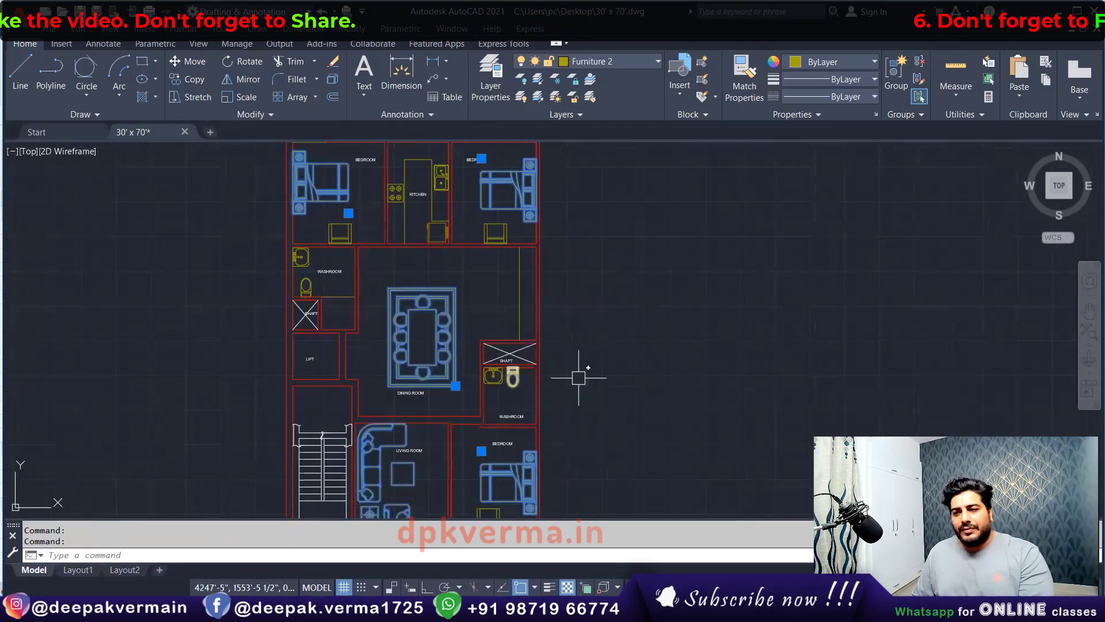
pyautogui.press('Delete')
pyautogui.scroll(-2, 560, 370)
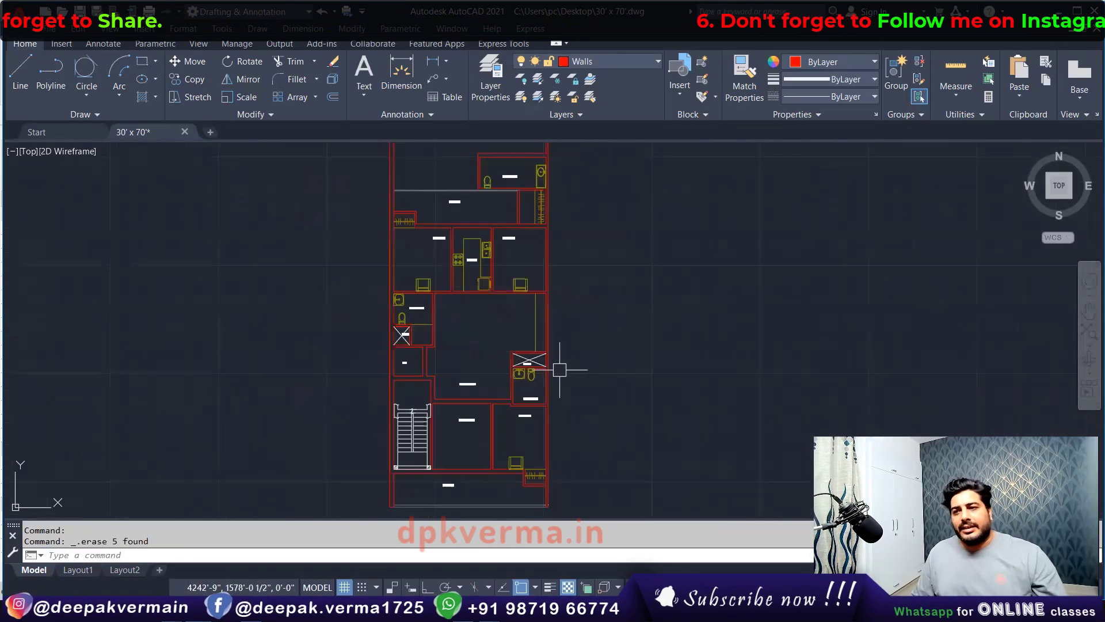
pyautogui.moveTo(461, 359); pyautogui.dragTo(437, 365, button='middle')
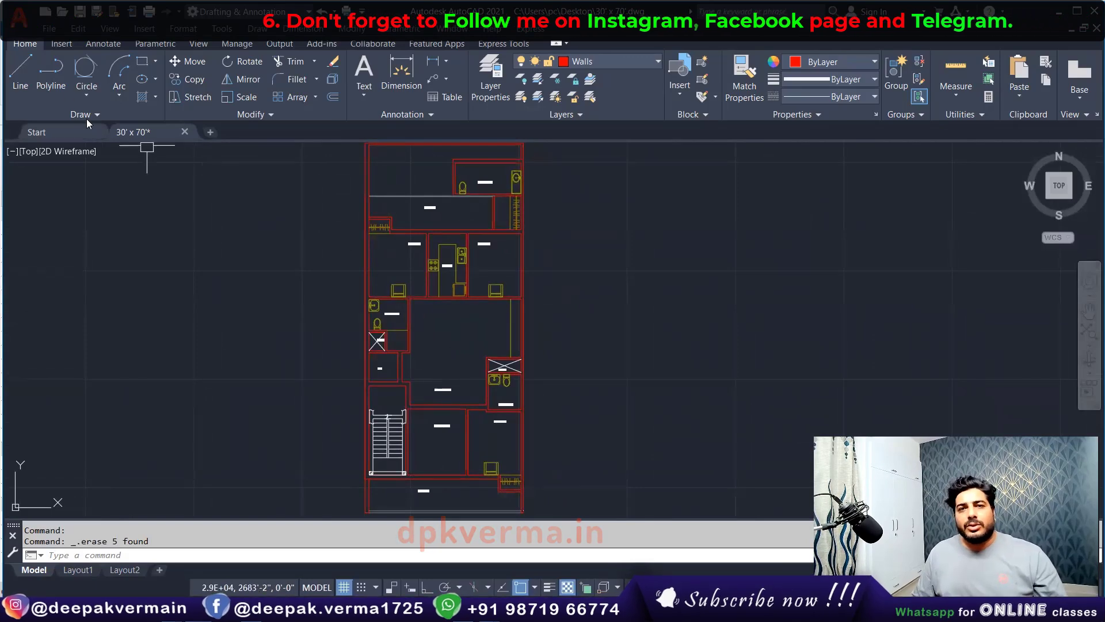
pyautogui.click(19, 20)
# Save the edited AutoCAD drawing and return to Revit's Level 1 plan with both copies.
pyautogui.click(52, 157)
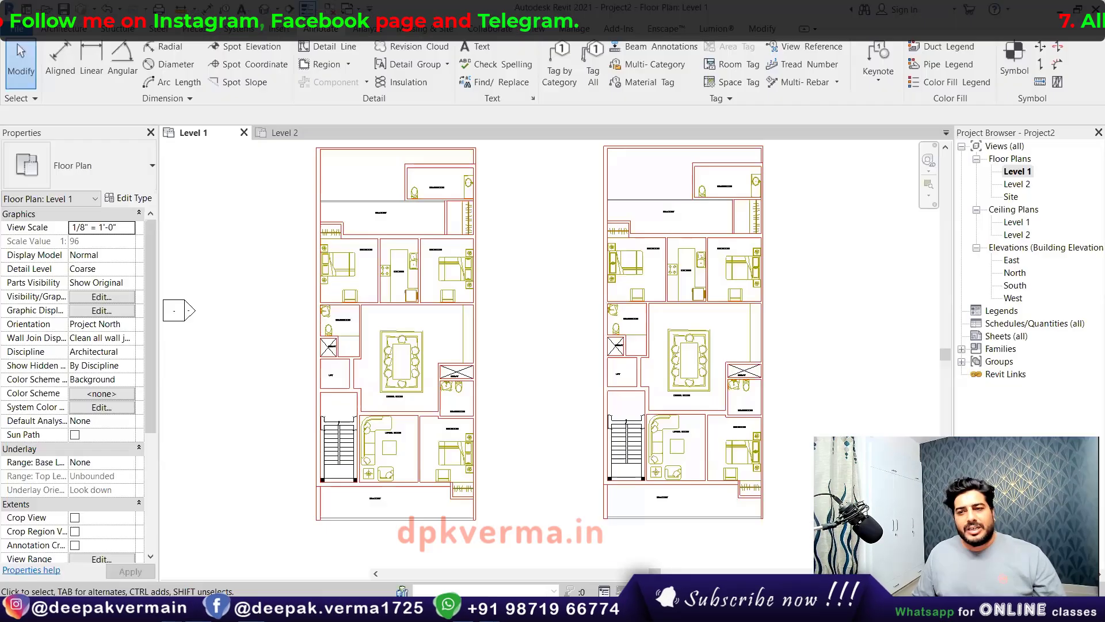
pyautogui.click(471, 347)
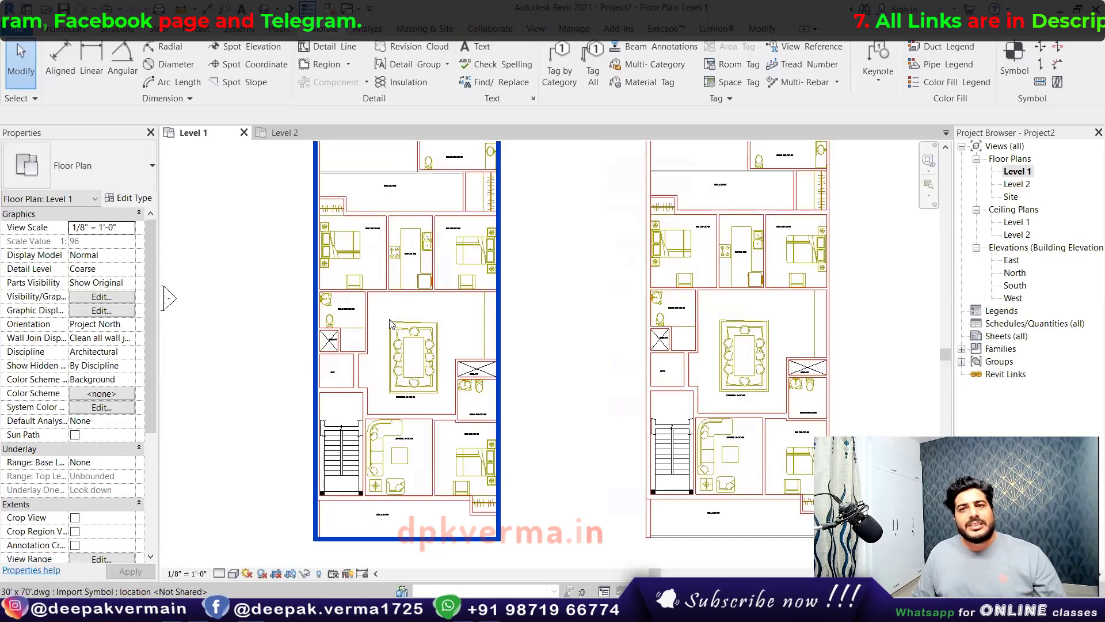
pyautogui.moveTo(377, 354)
pyautogui.mouseDown(button='middle')
pyautogui.moveTo(385, 345)
pyautogui.moveTo(371, 374)
pyautogui.mouseUp(button='middle')
pyautogui.press('Escape')
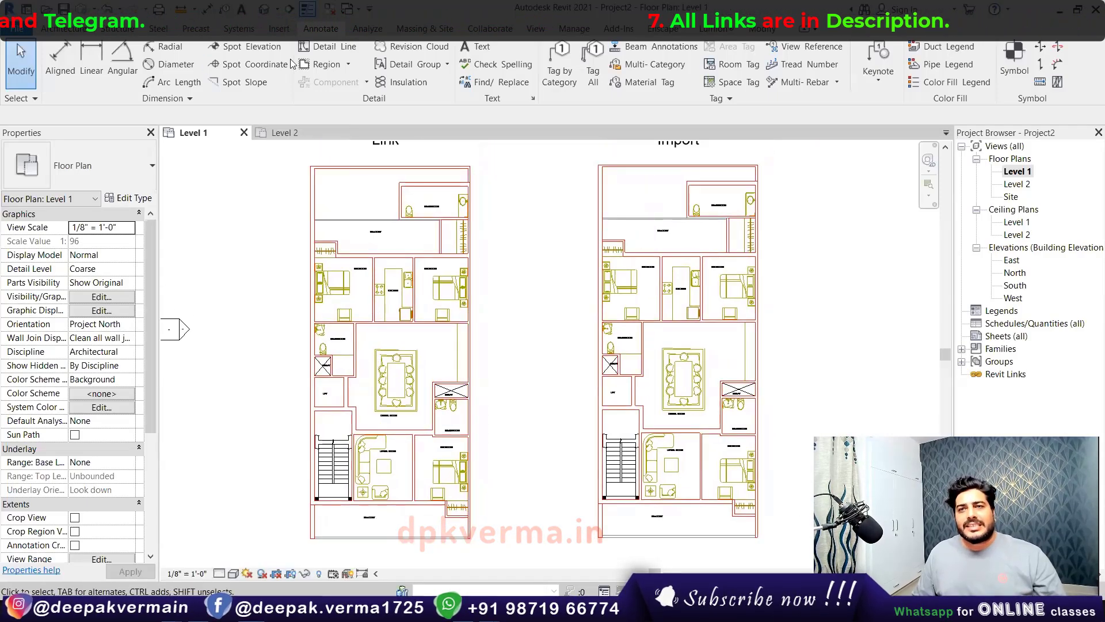
pyautogui.click(279, 28)
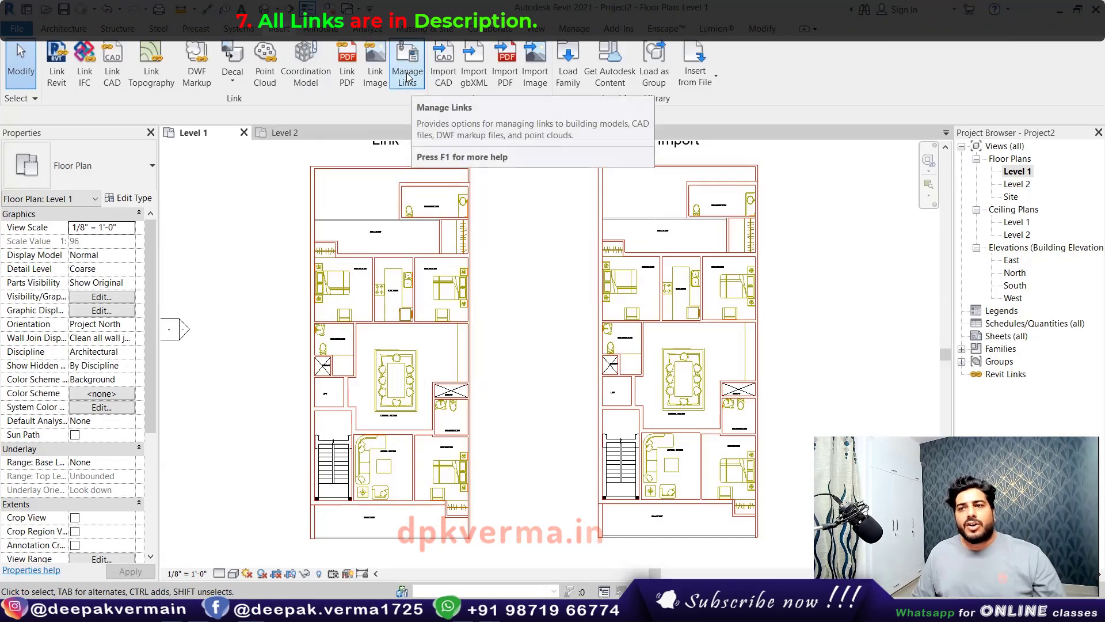
# Reload the linked 30' x 70'.dwg from the CAD Formats list in Manage Links.
pyautogui.click(584, 33)
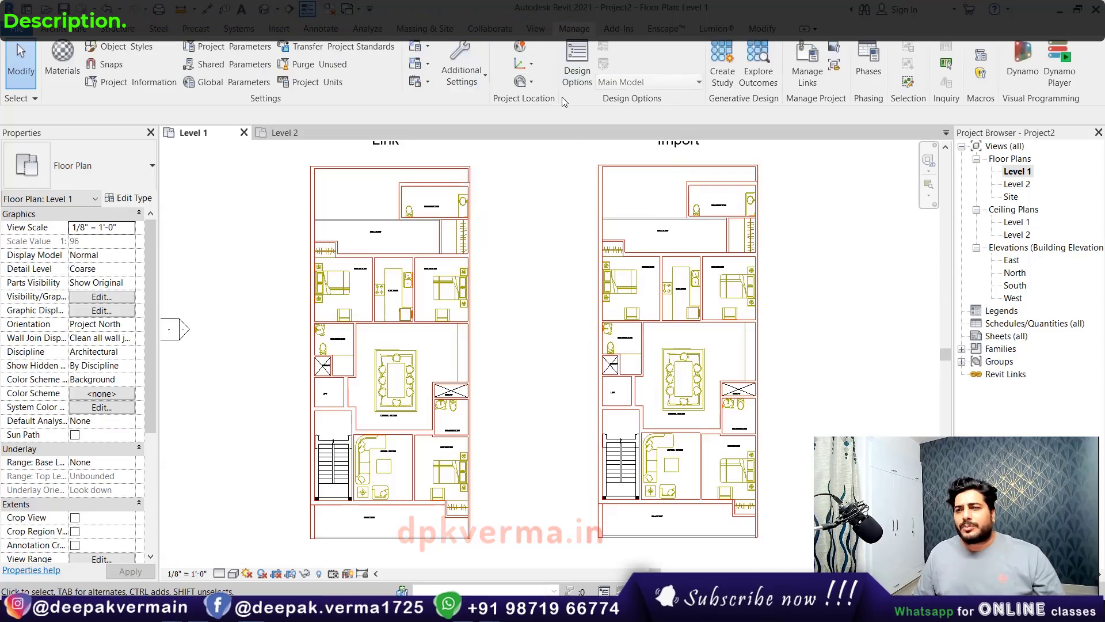
pyautogui.click(806, 69)
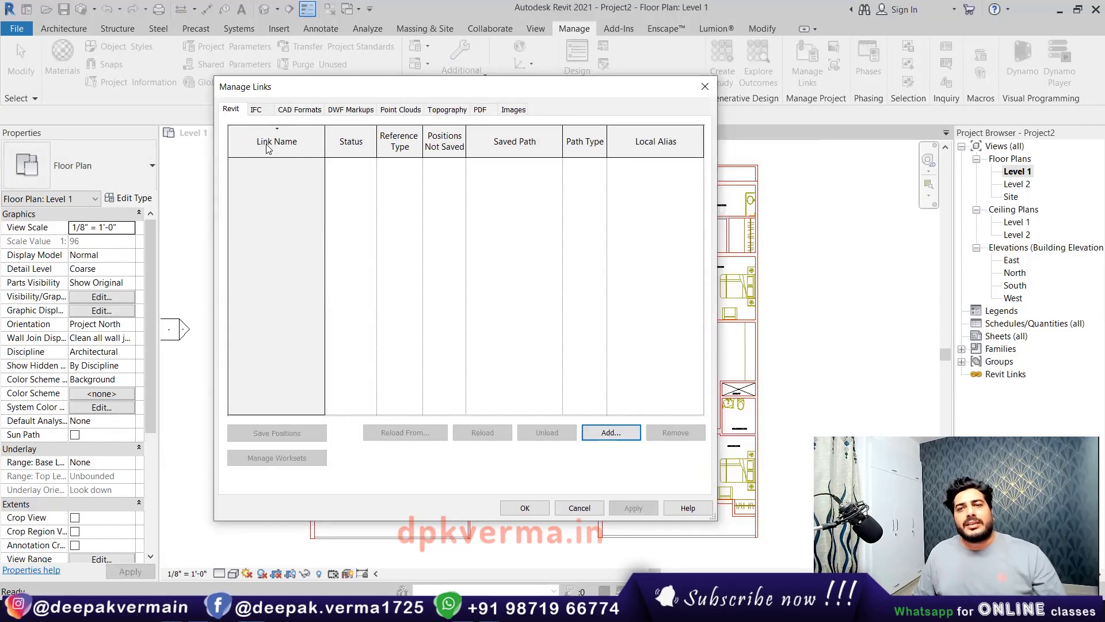
pyautogui.click(258, 111)
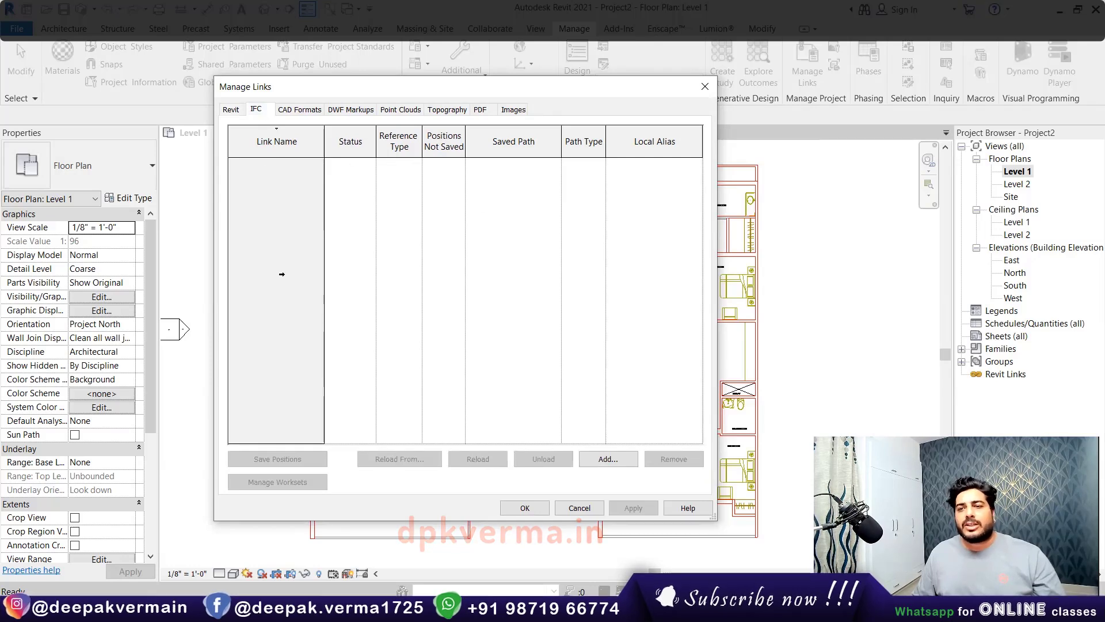
pyautogui.click(294, 110)
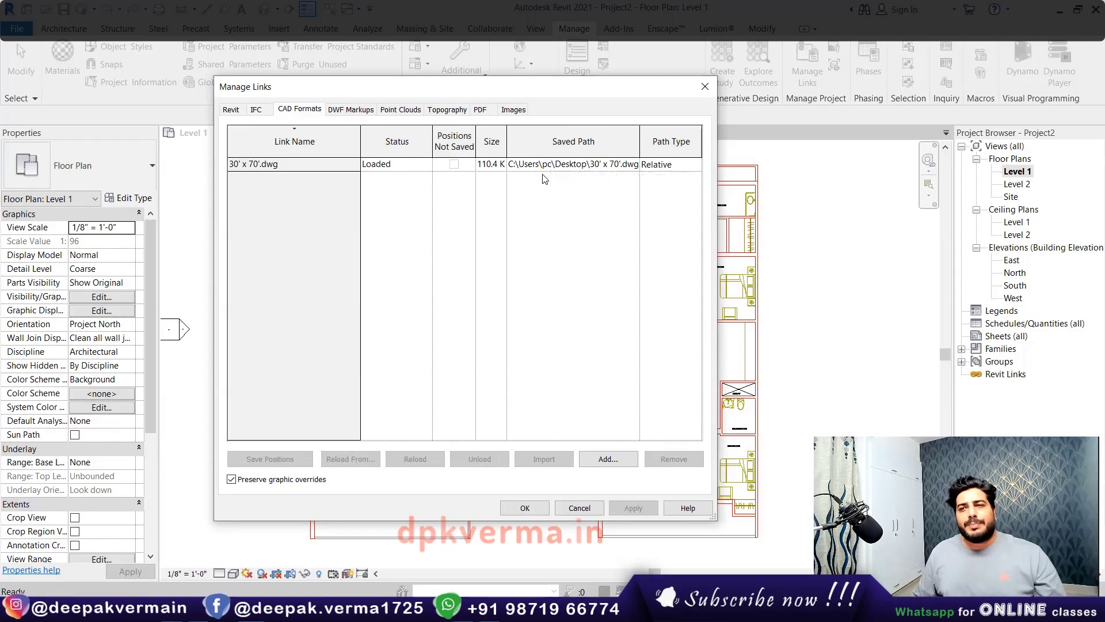
pyautogui.click(264, 164)
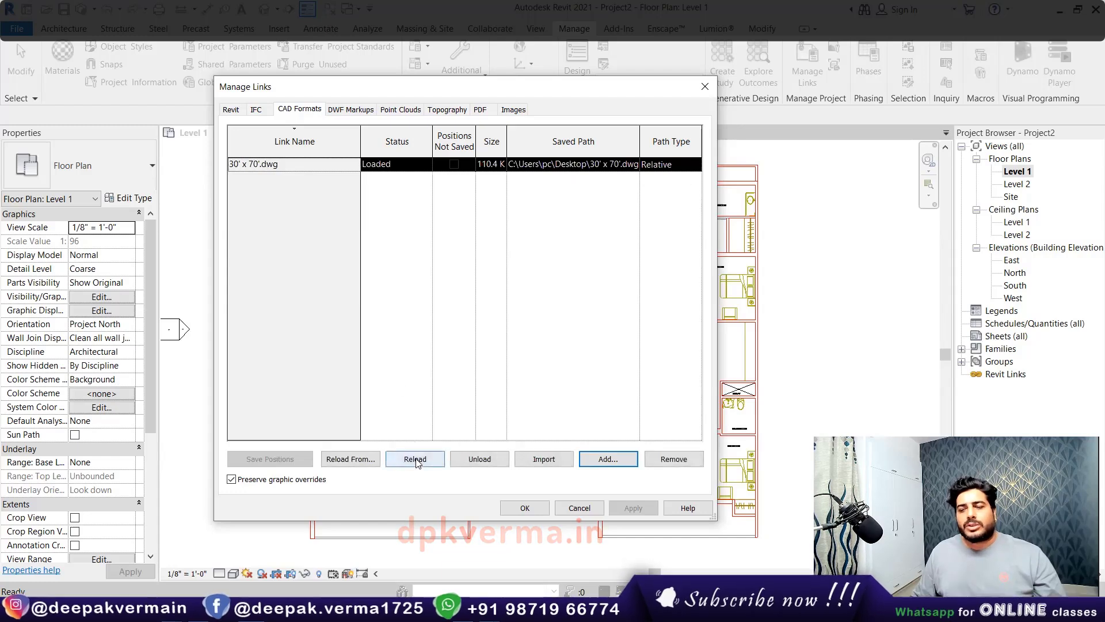
pyautogui.click(417, 460)
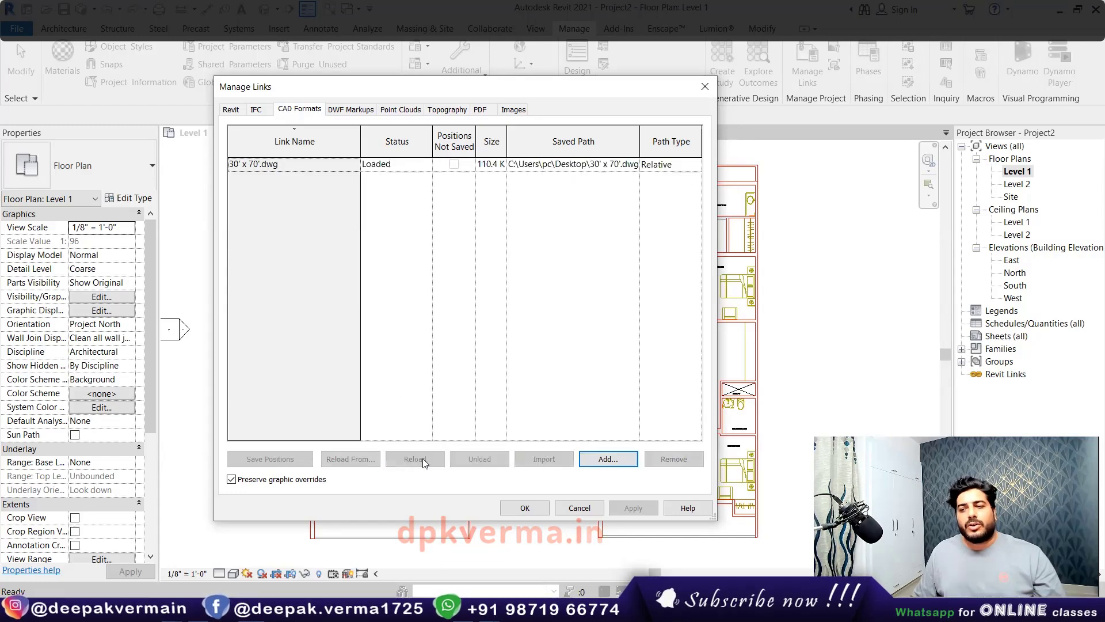
pyautogui.click(525, 508)
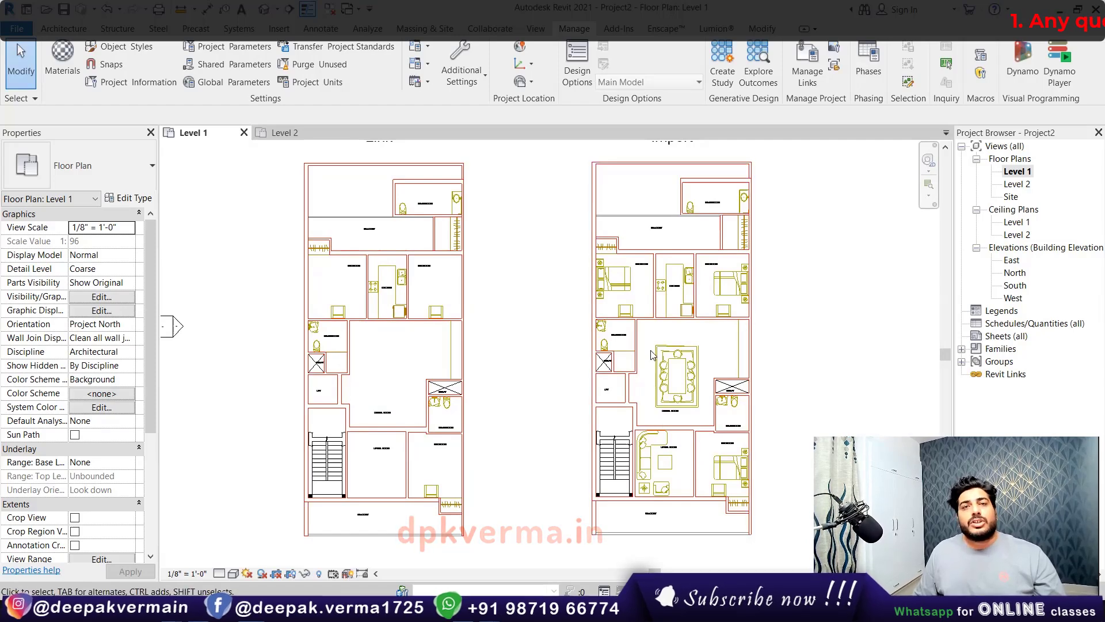
# Select and deselect the imported and linked plans to compare their furniture.
pyautogui.click(688, 366)
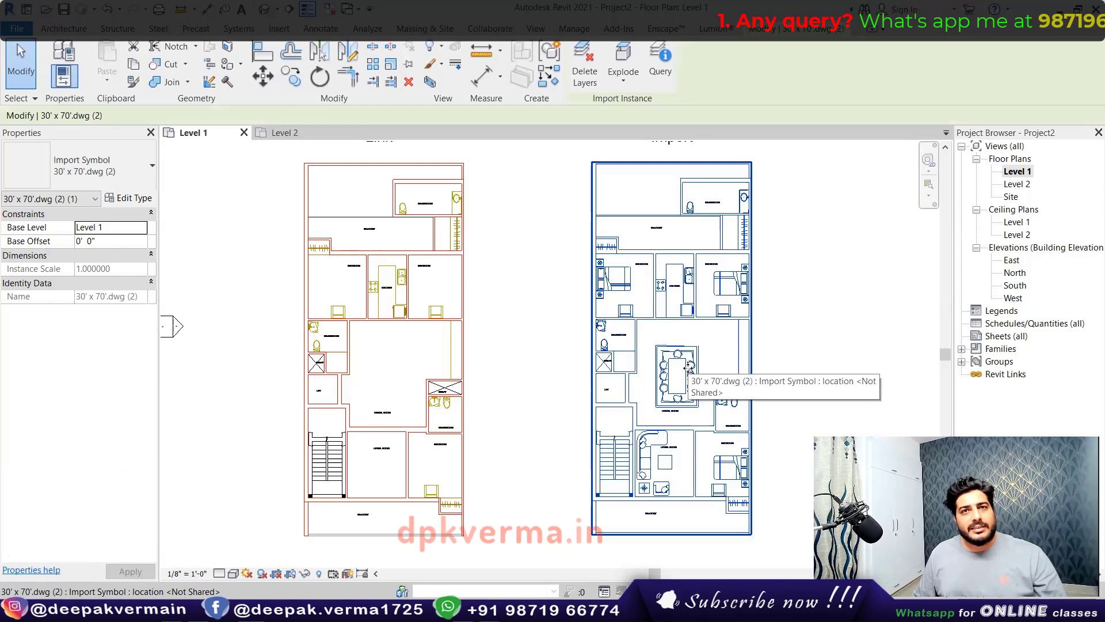
pyautogui.click(489, 277)
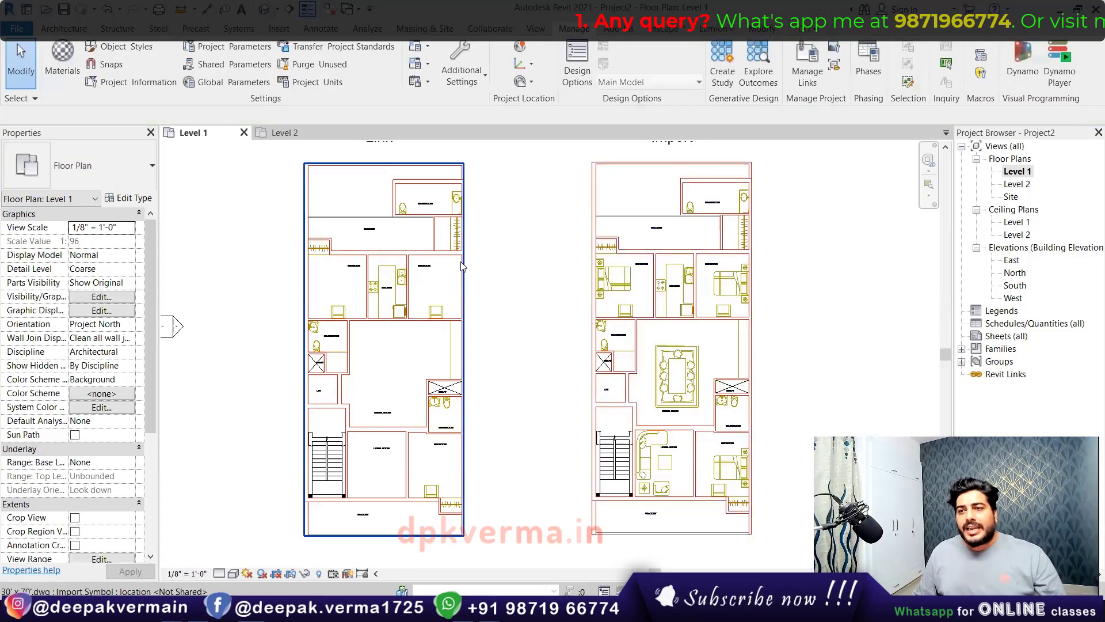
pyautogui.click(486, 261)
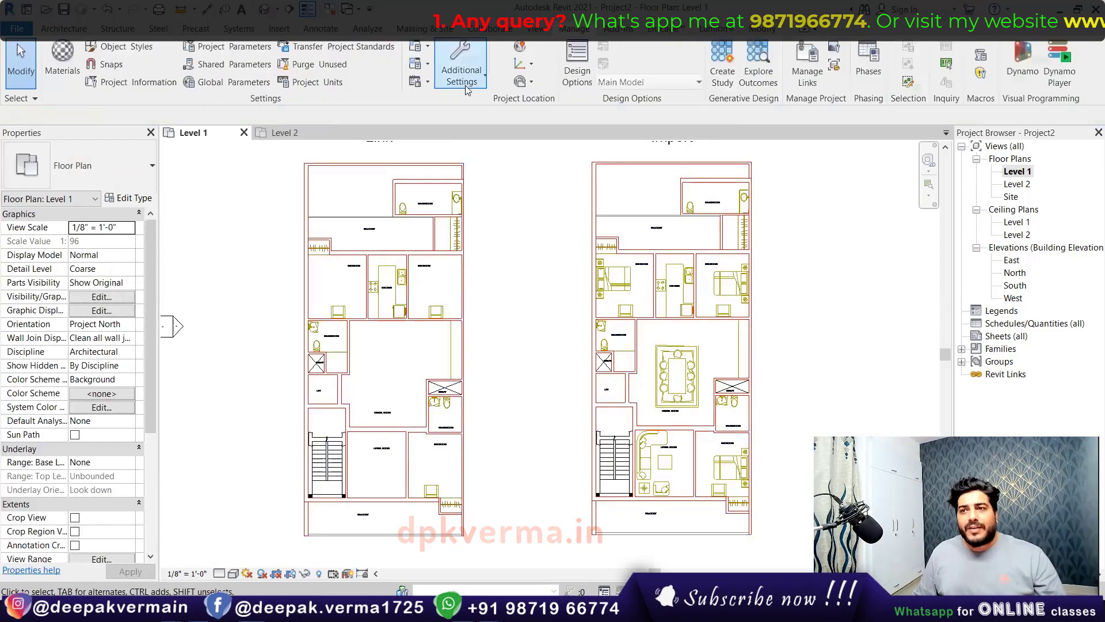
# Confirm 30' x 70'.dwg shows as Loaded under CAD Formats in Manage Links.
pyautogui.click(279, 29)
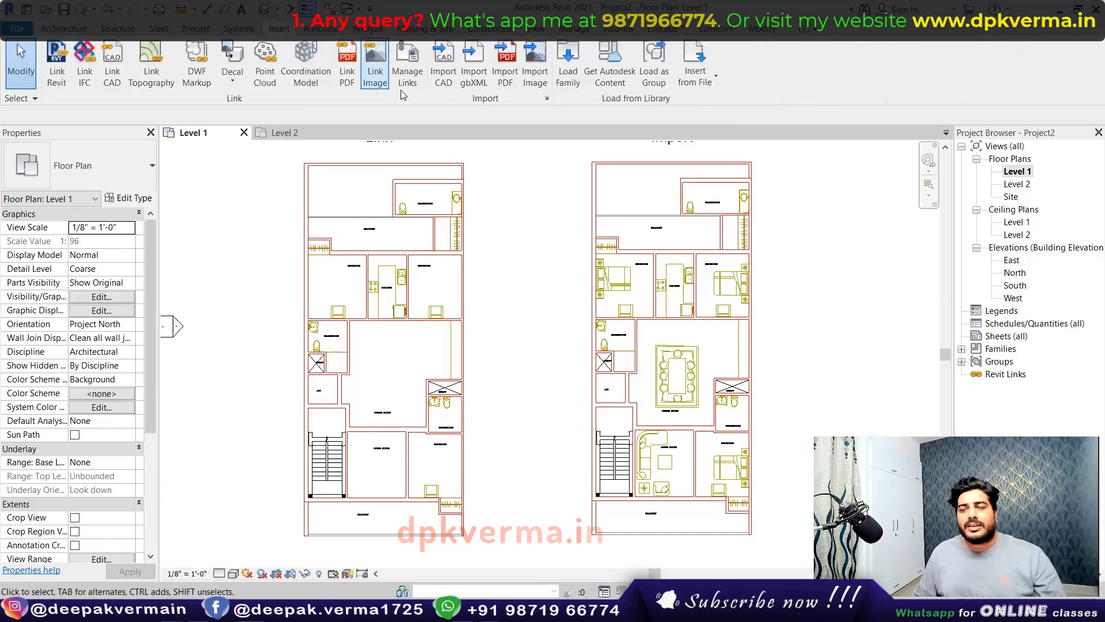
pyautogui.click(407, 64)
pyautogui.click(351, 109)
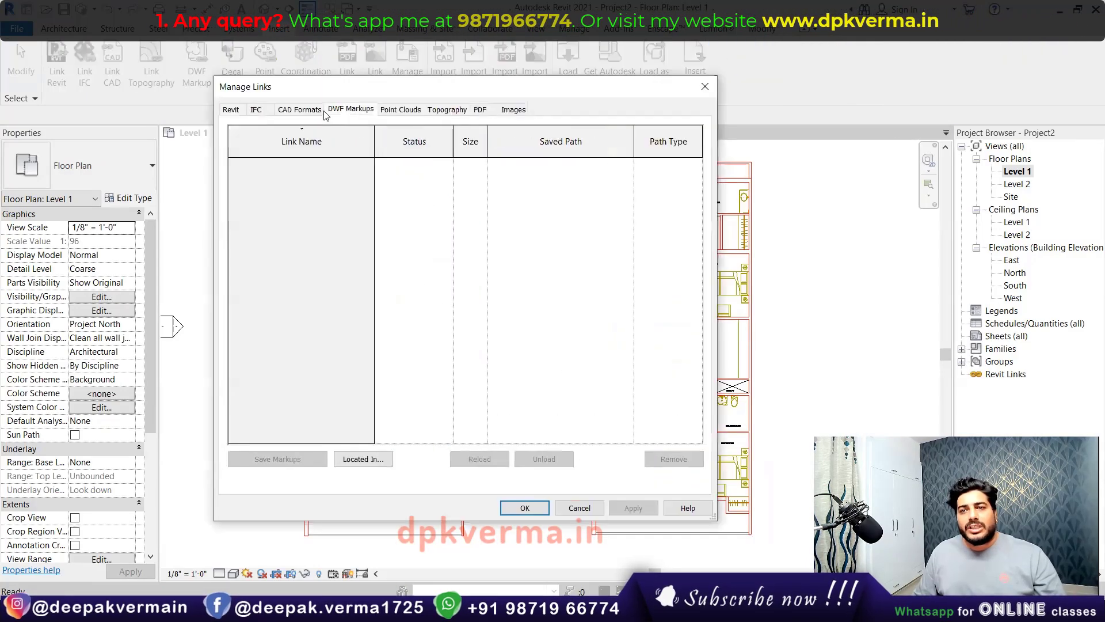
pyautogui.click(299, 109)
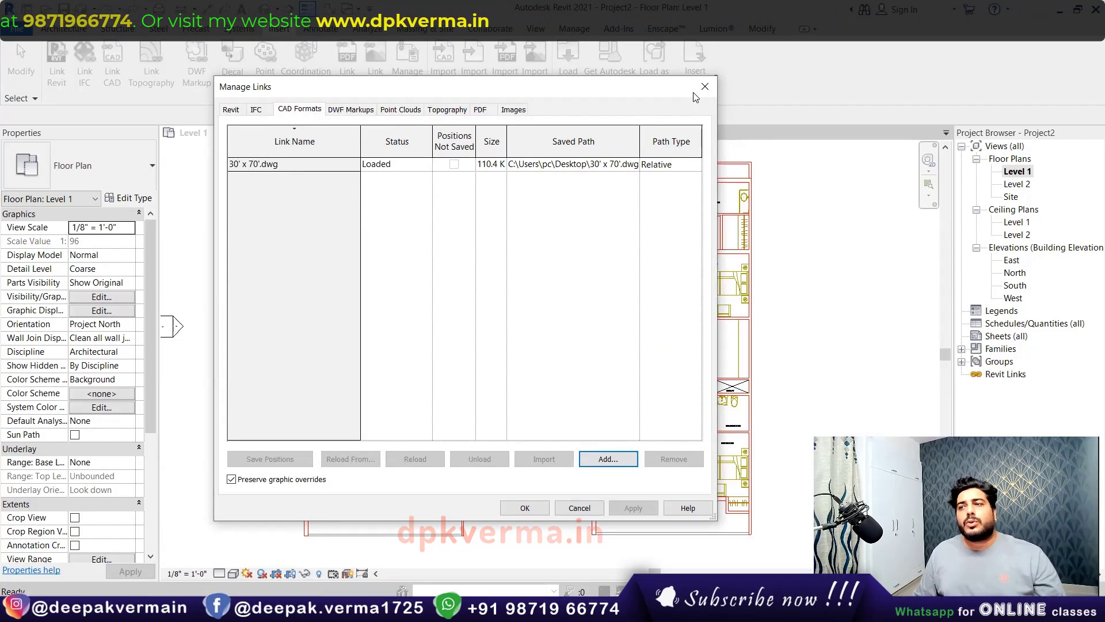
pyautogui.press('Escape')
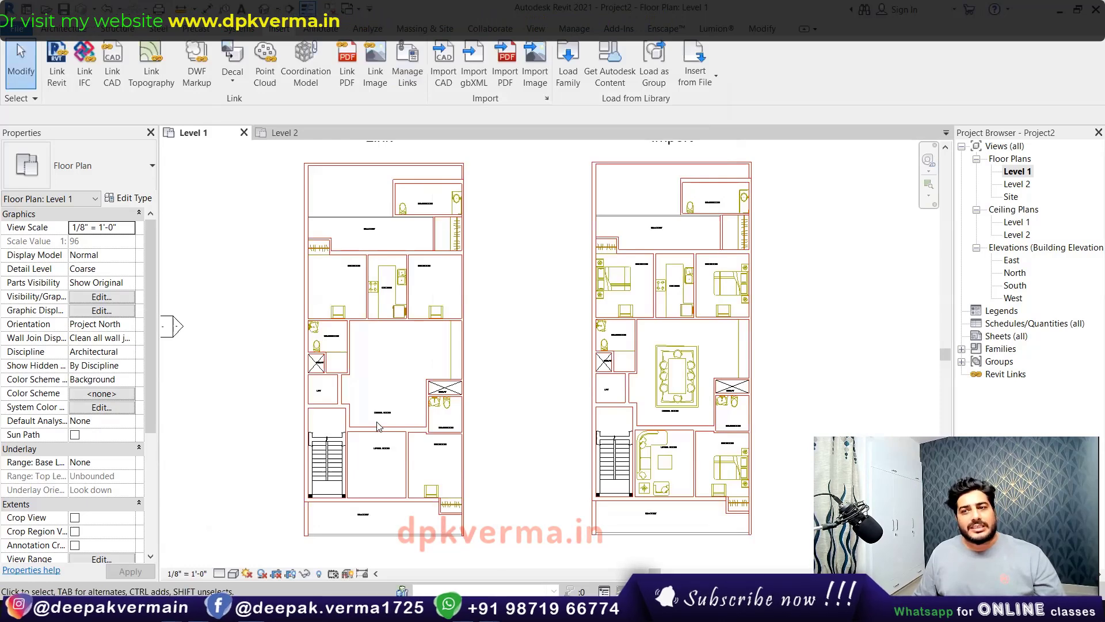
pyautogui.scroll(-1, 403, 403)
pyautogui.scroll(-1, 518, 345)
# Explode the imported plan into individual lines.
pyautogui.click(563, 311)
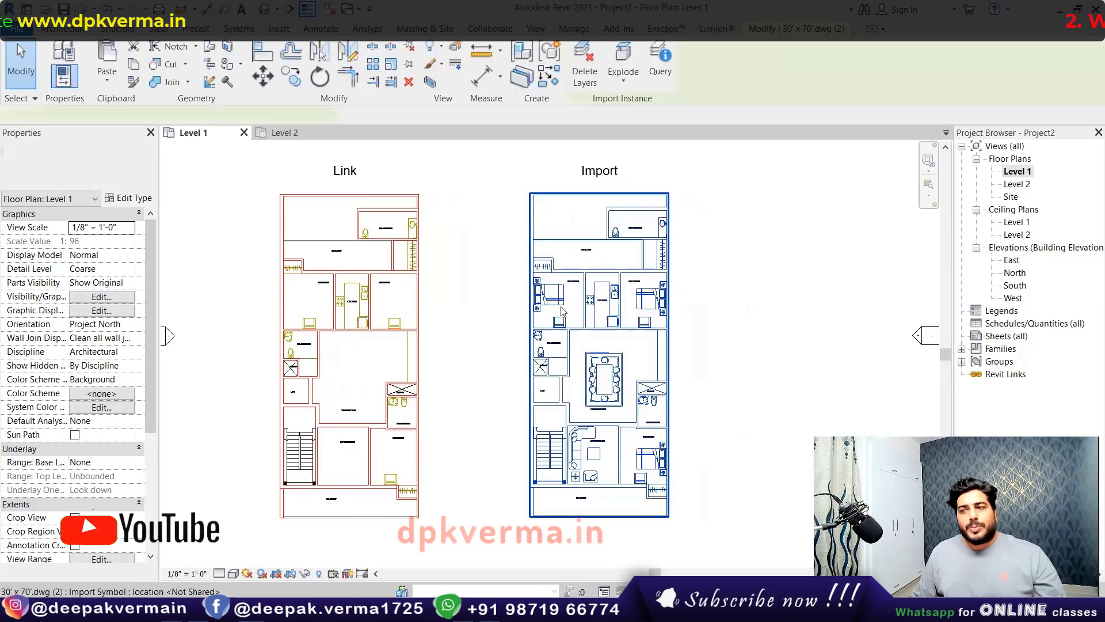
pyautogui.click(572, 271)
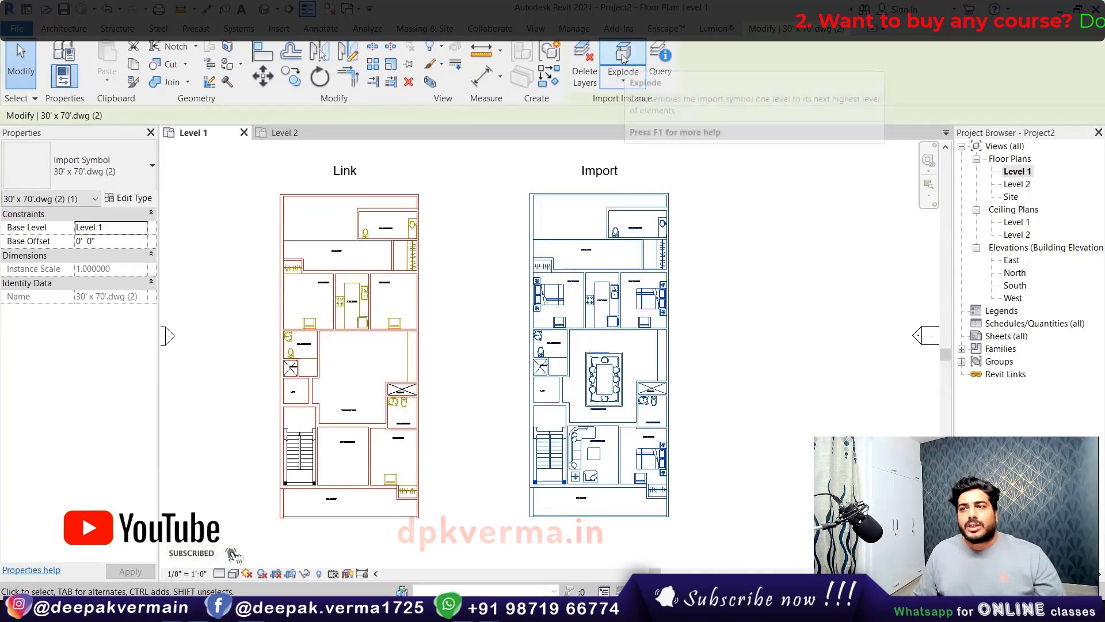
pyautogui.click(419, 239)
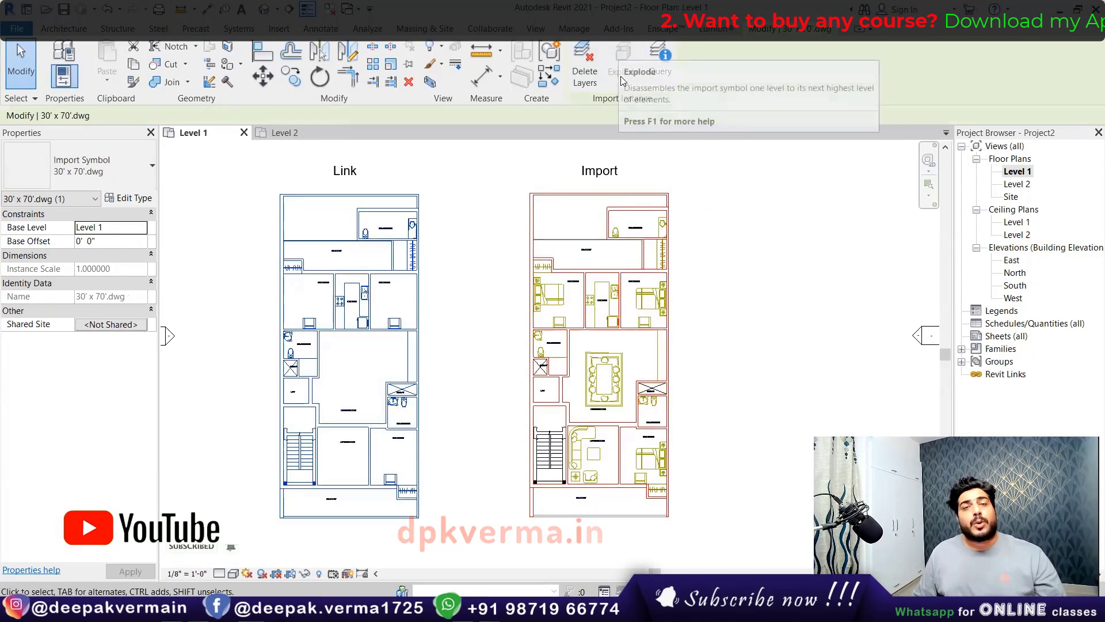
pyautogui.click(572, 243)
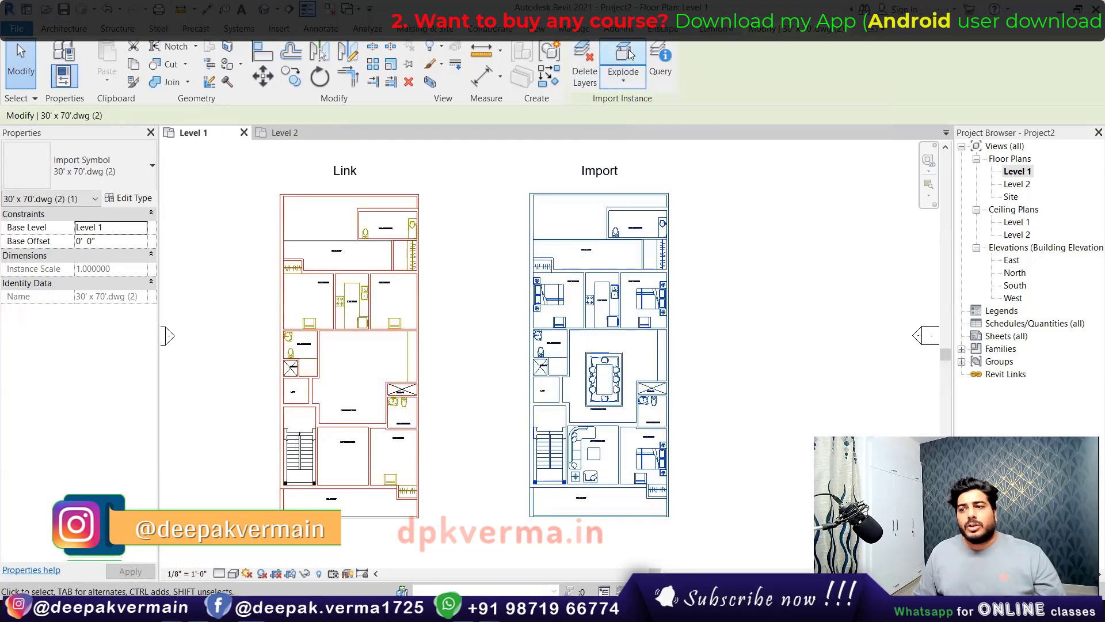
pyautogui.click(622, 53)
# Shorten the exploded plan's balcony line to 17' 0".
pyautogui.scroll(3, 599, 264)
pyautogui.click(599, 262)
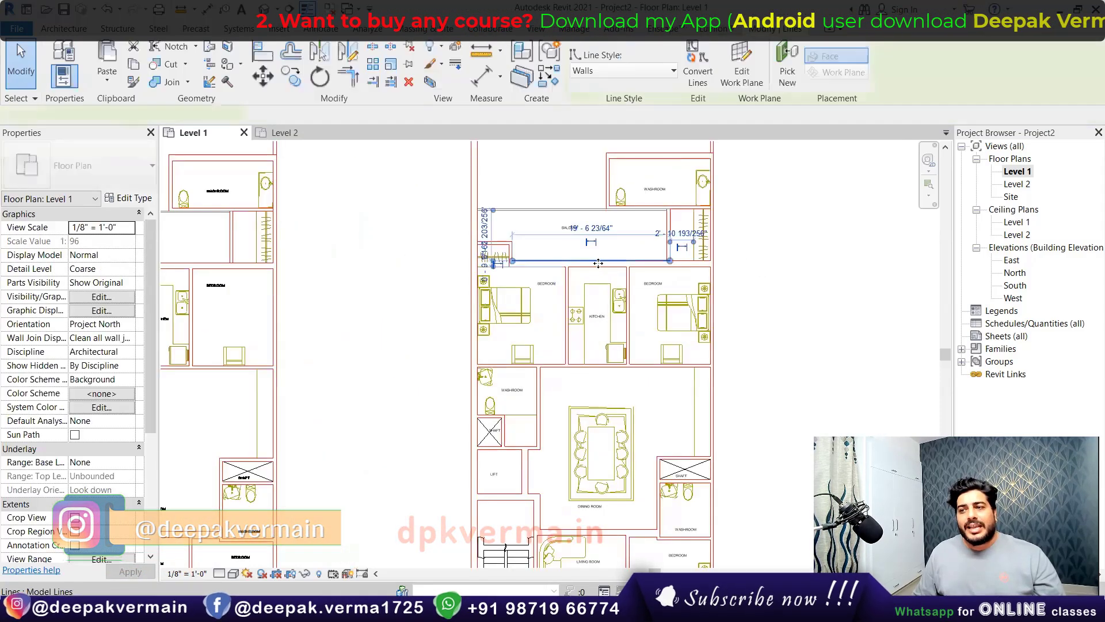
pyautogui.scroll(3, 598, 262)
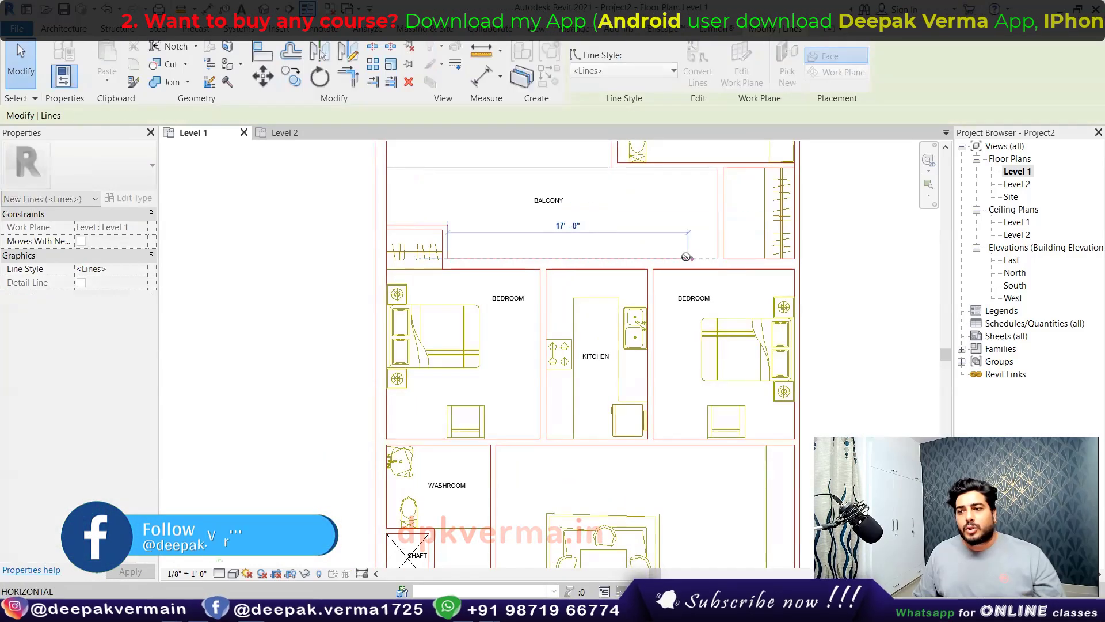
pyautogui.moveTo(724, 262); pyautogui.dragTo(688, 259)
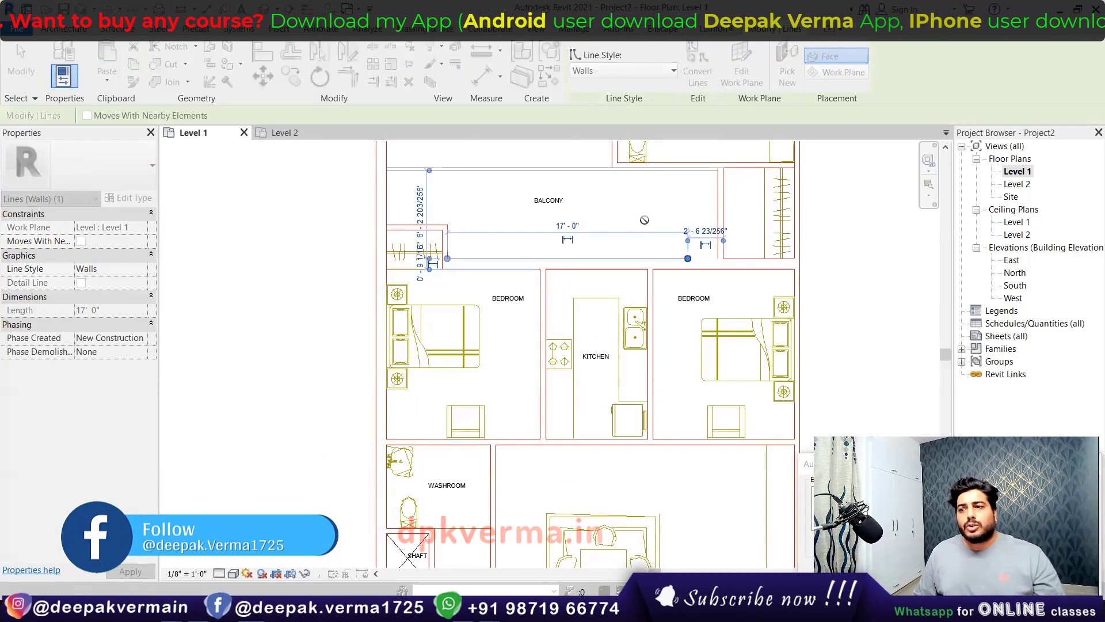
pyautogui.rightClick(647, 225)
pyautogui.click(886, 394)
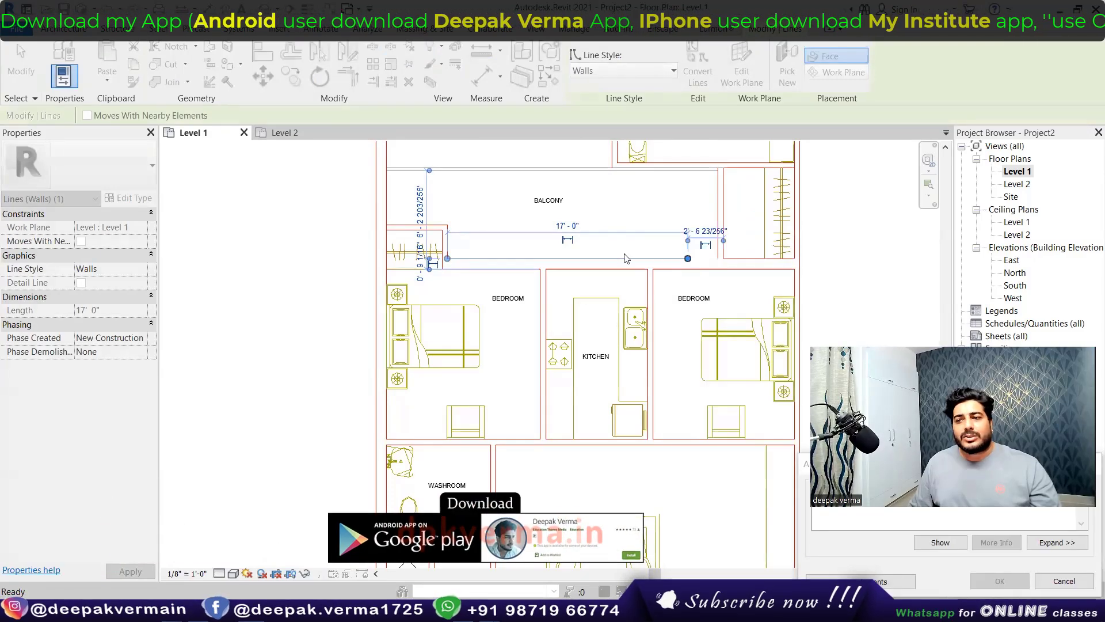
pyautogui.scroll(-5, 668, 319)
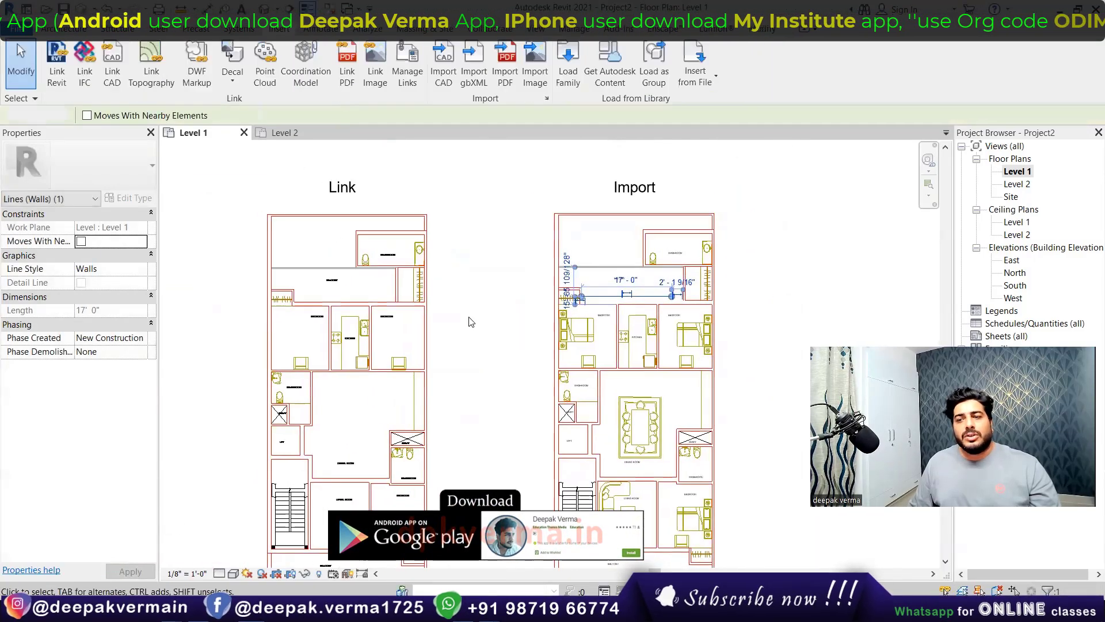
# Select the linked plan and confirm Explode is unavailable for it.
pyautogui.click(470, 322)
pyautogui.click(426, 323)
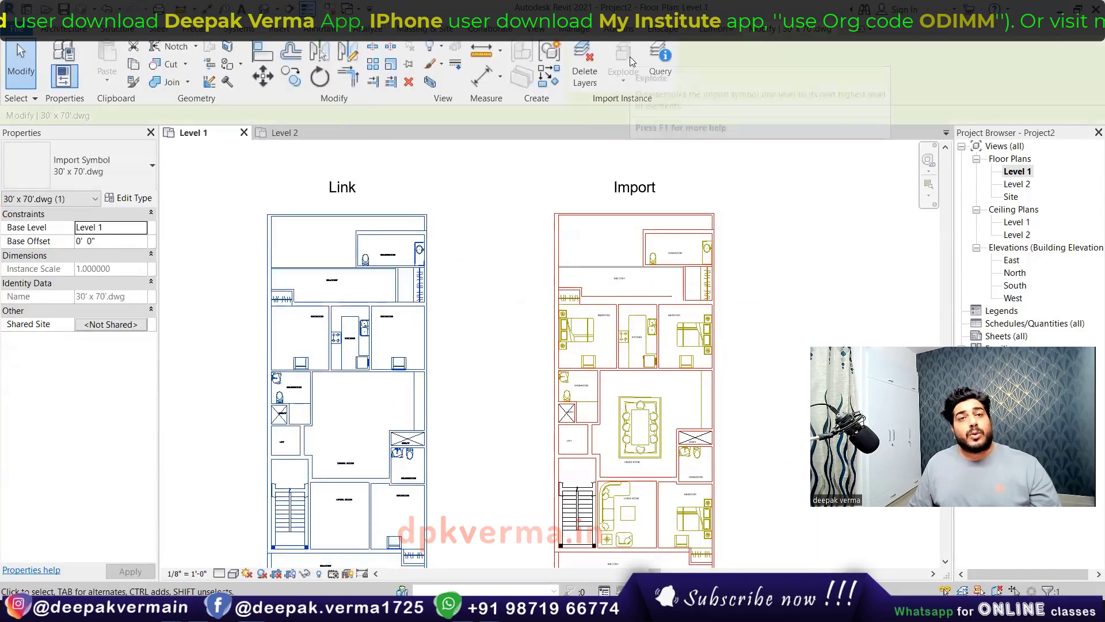
pyautogui.click(456, 298)
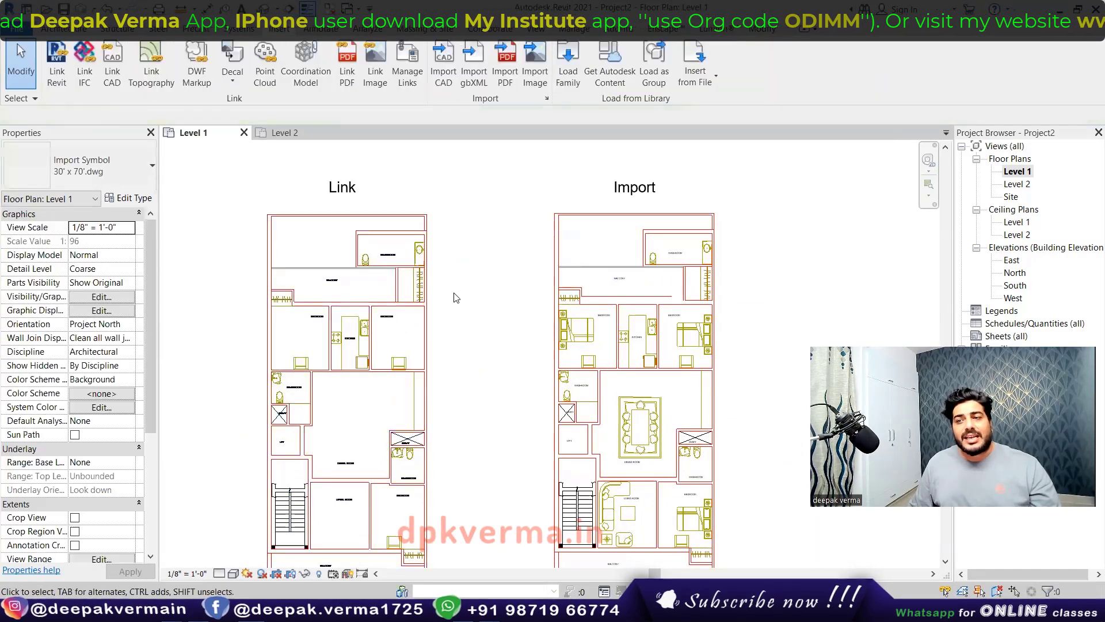
# Query a wall line in the linked plan, revealing it sits on the Walls layer.
pyautogui.scroll(2, 578, 290)
pyautogui.moveTo(432, 262); pyautogui.dragTo(478, 271, button='middle')
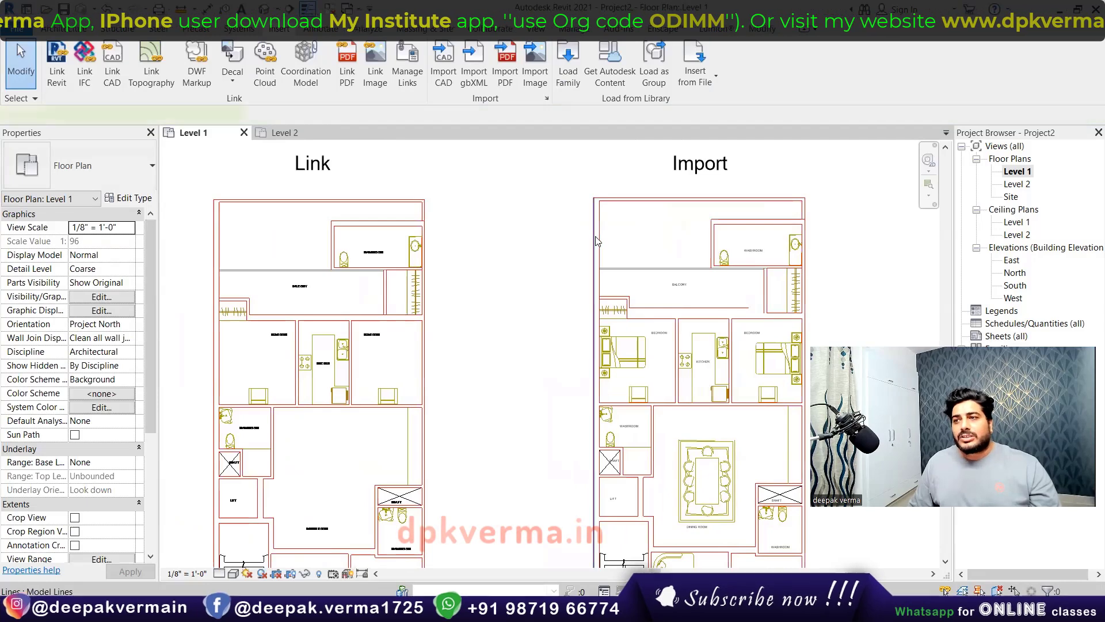
pyautogui.click(599, 275)
pyautogui.press('Escape')
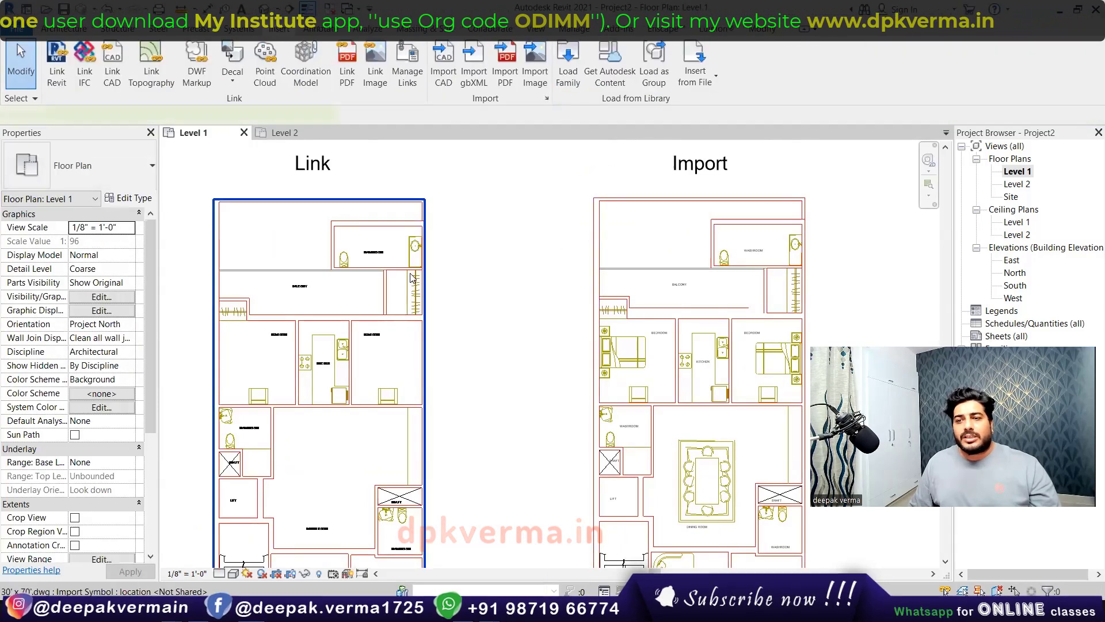
pyautogui.click(418, 295)
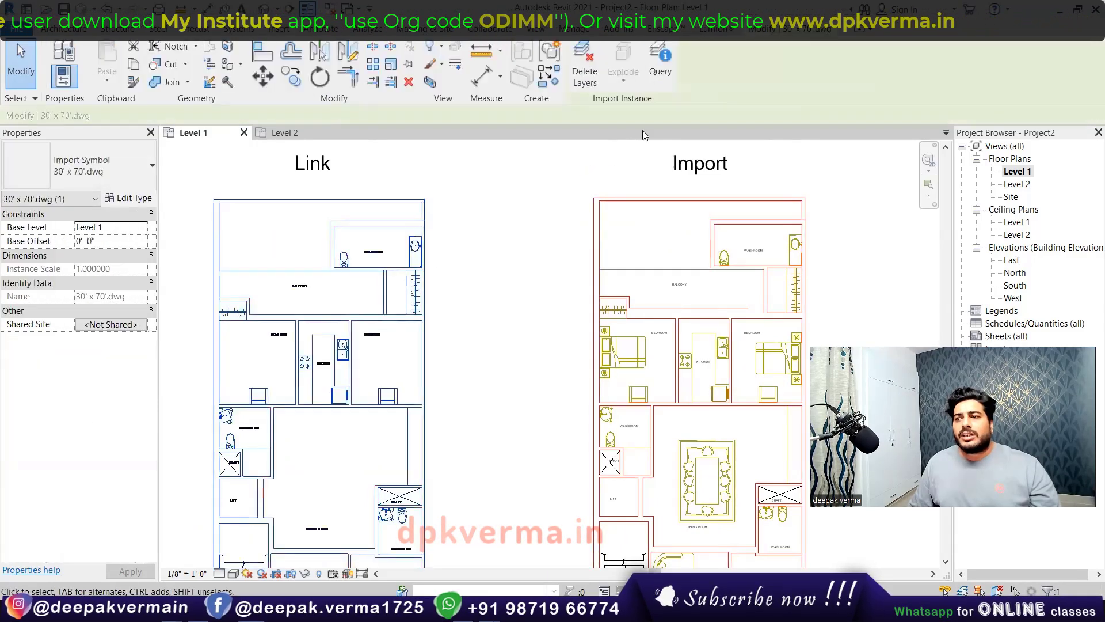
pyautogui.click(385, 230)
# Hide the Walls layer in this view, then undo it.
pyautogui.scroll(-1, 565, 320)
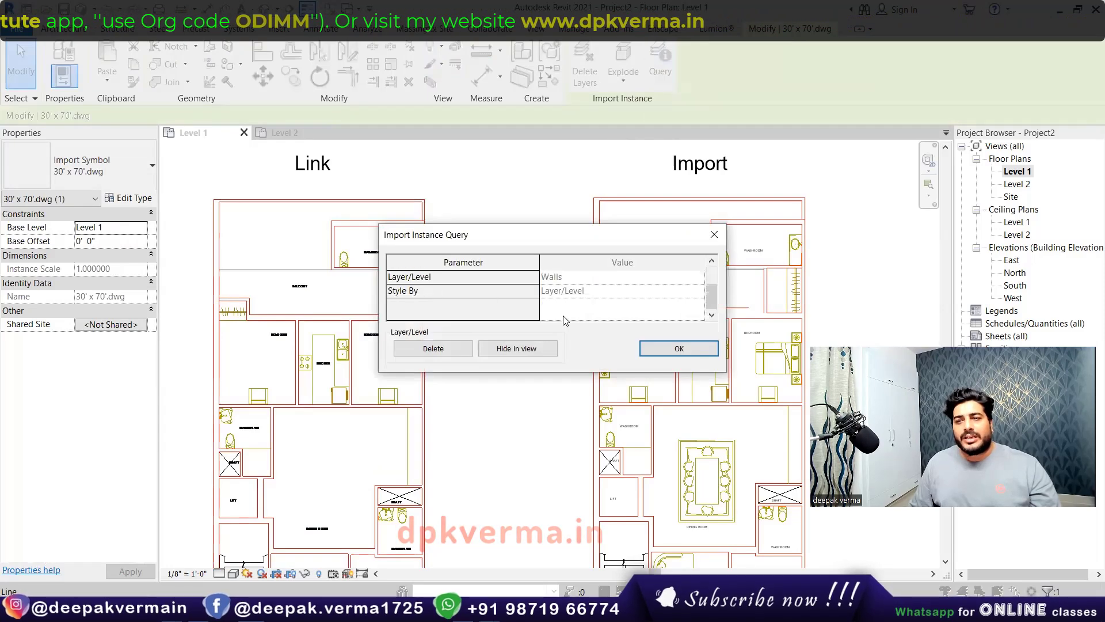
pyautogui.click(444, 352)
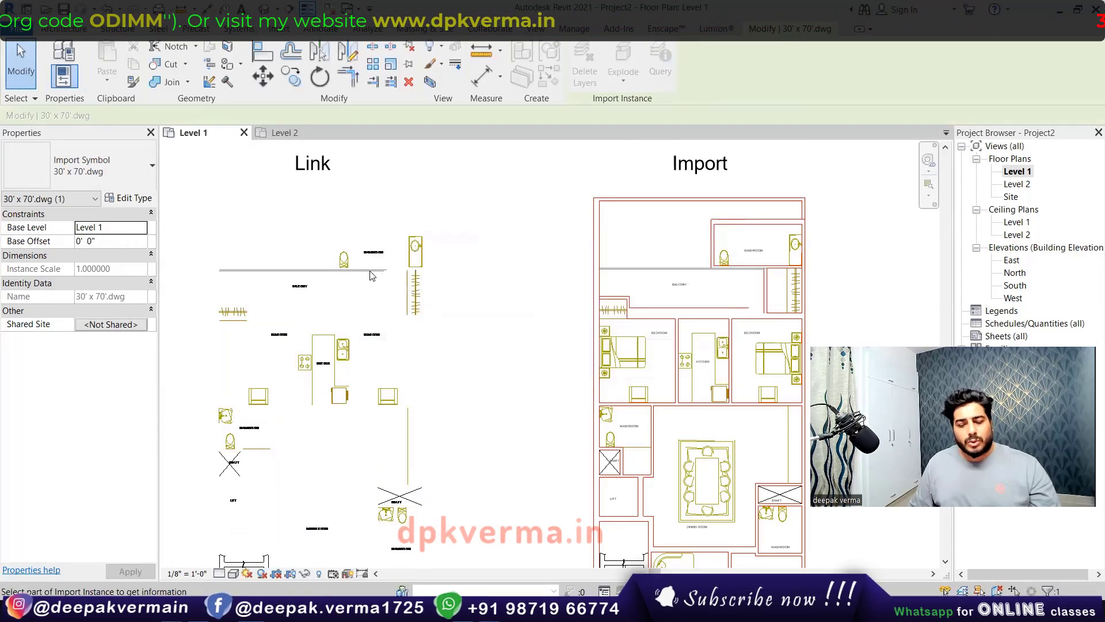
pyautogui.hotkey('ctrl', 'z')
# Query a furniture piece in the linked plan and hide its Furniture 2 layer in view.
pyautogui.click(388, 229)
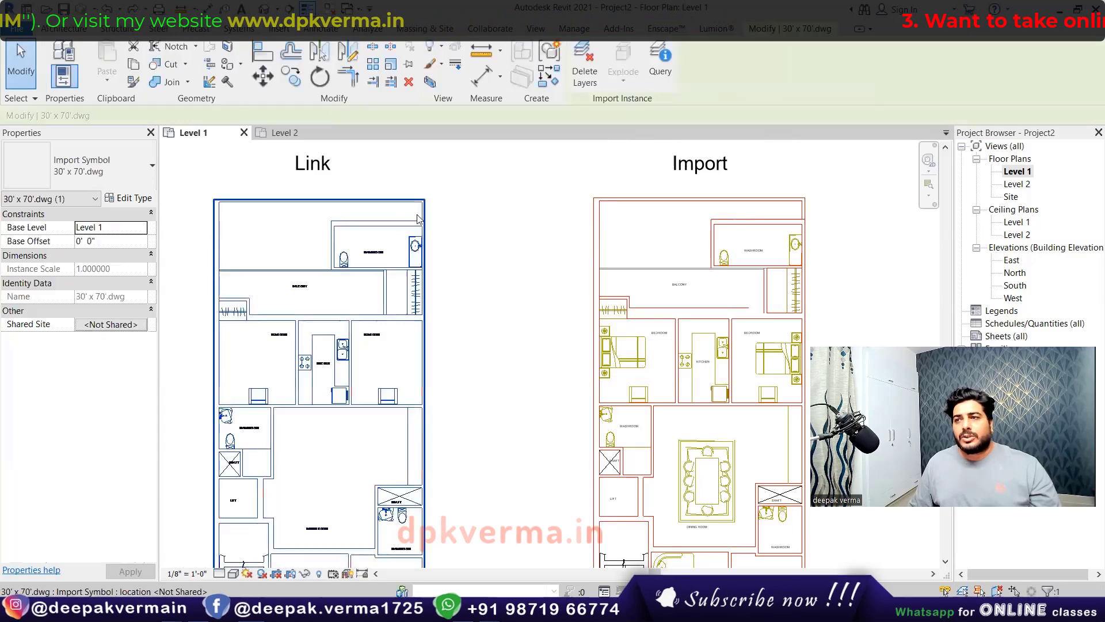
pyautogui.click(660, 70)
pyautogui.click(345, 262)
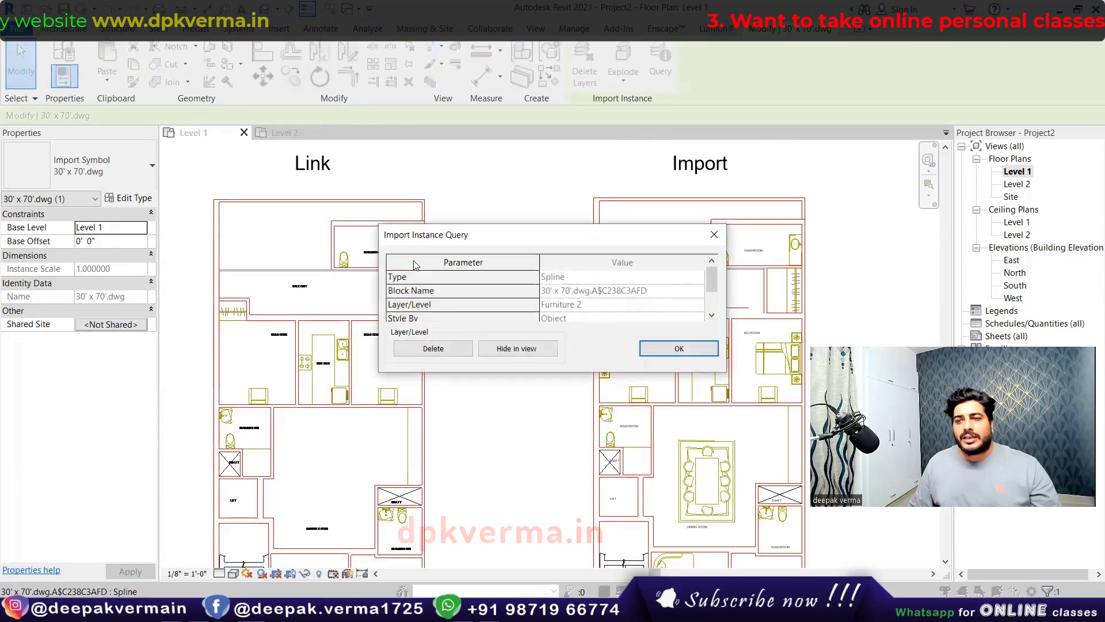
pyautogui.click(534, 349)
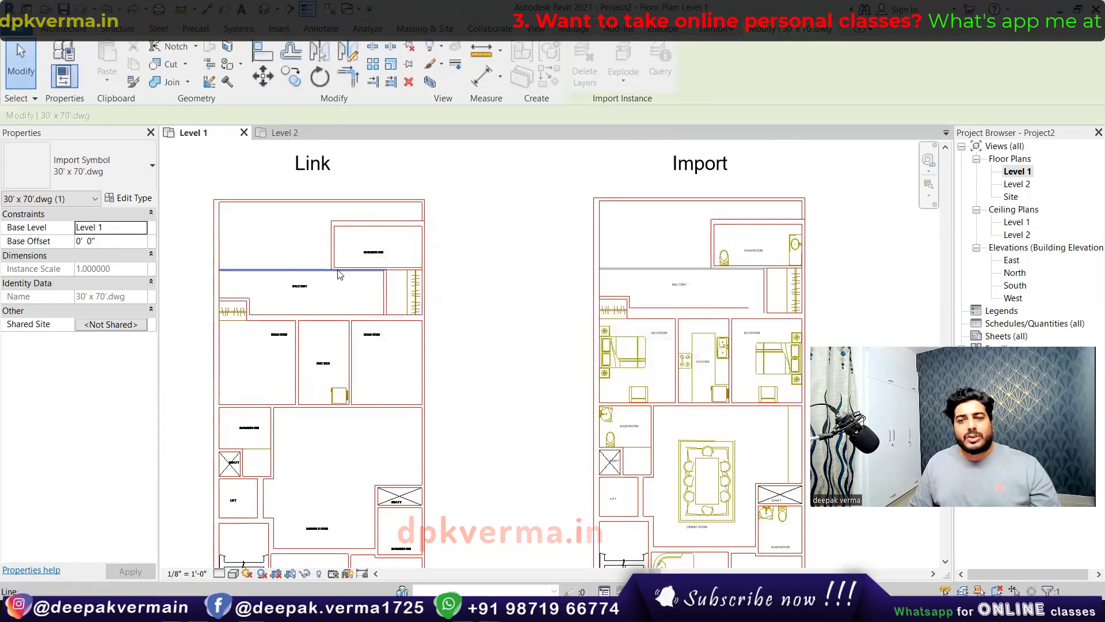
pyautogui.scroll(-1, 338, 289)
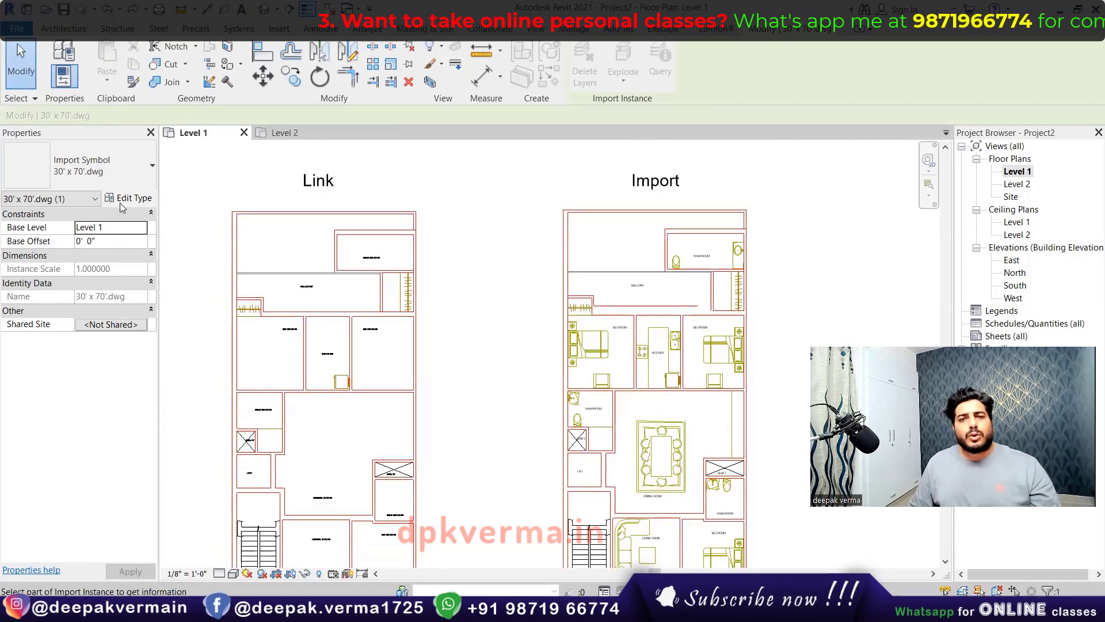
# Show Level 1's Visibility/Graphic Overrides on the Imported Categories tab.
pyautogui.click(178, 285)
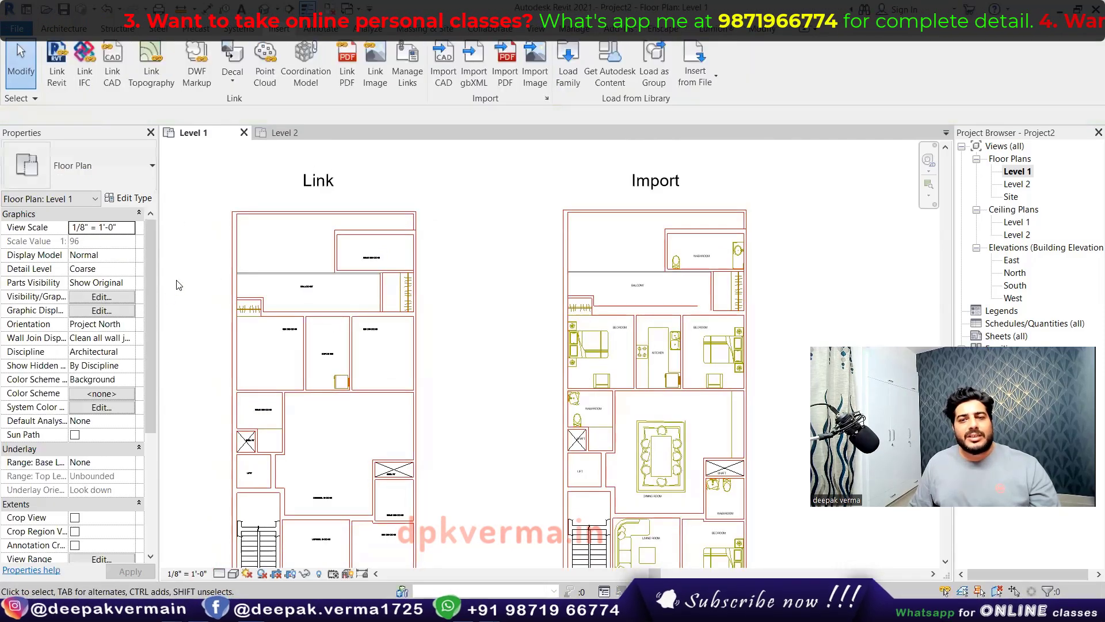
pyautogui.click(110, 297)
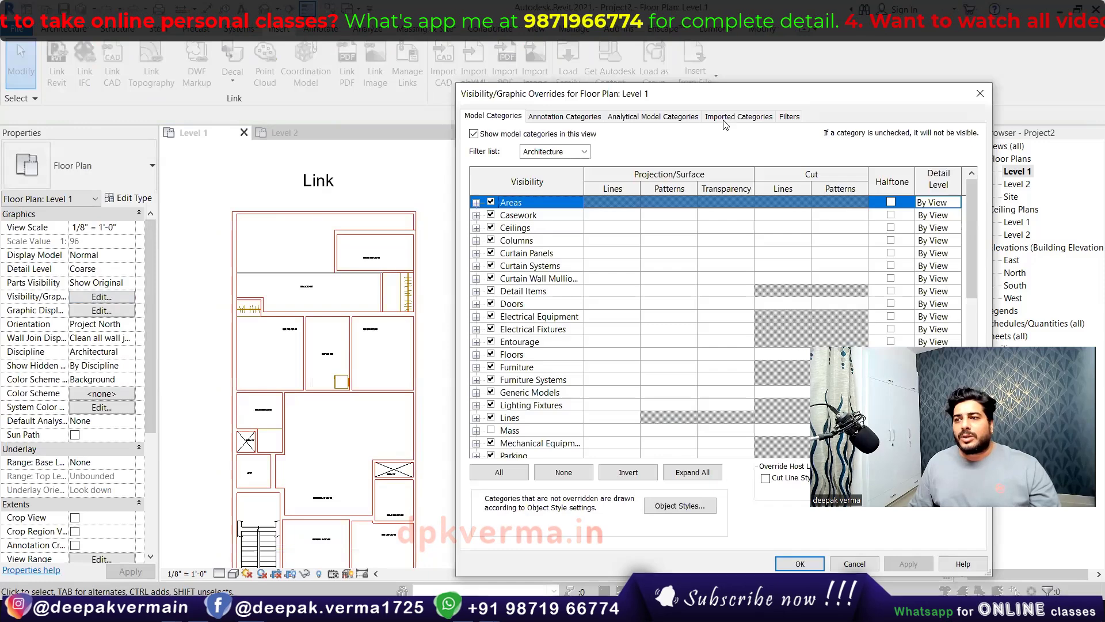
pyautogui.click(739, 117)
pyautogui.moveTo(729, 94); pyautogui.dragTo(534, 65)
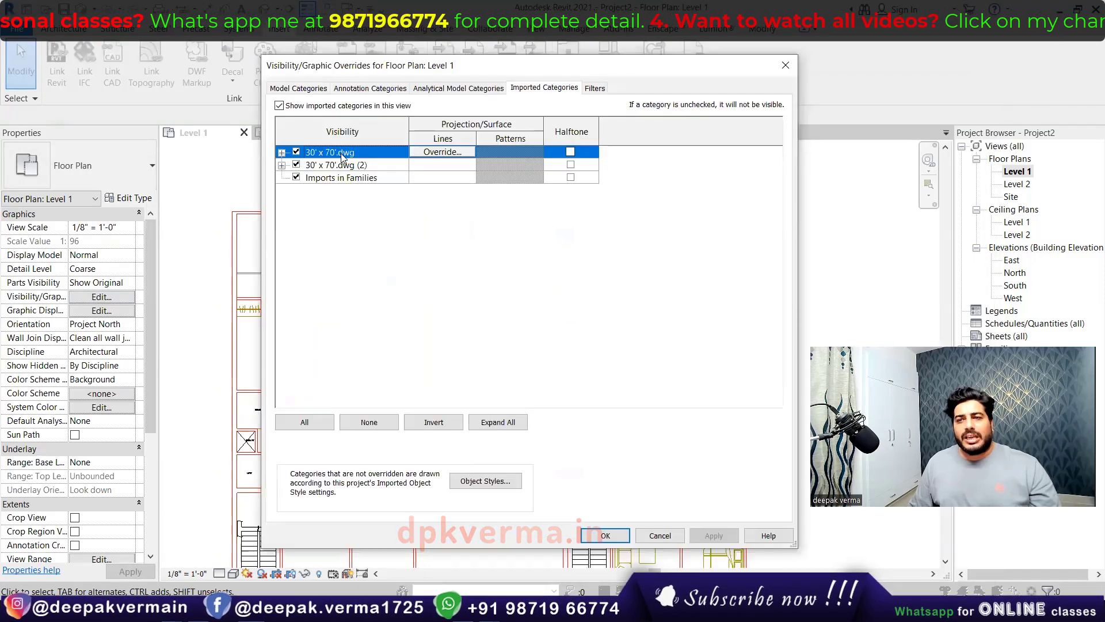
# Expand both 30' x 70'.dwg entries to review their layers, then close the dialog.
pyautogui.click(342, 166)
pyautogui.click(281, 166)
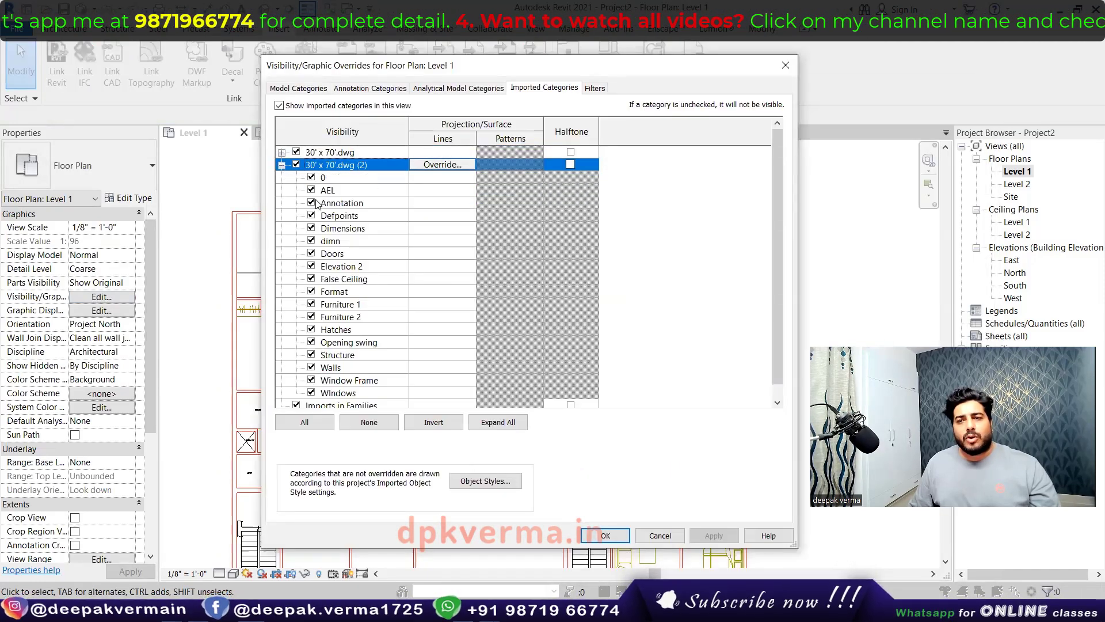
pyautogui.click(282, 153)
pyautogui.scroll(-1, 354, 313)
pyautogui.scroll(-2, 354, 313)
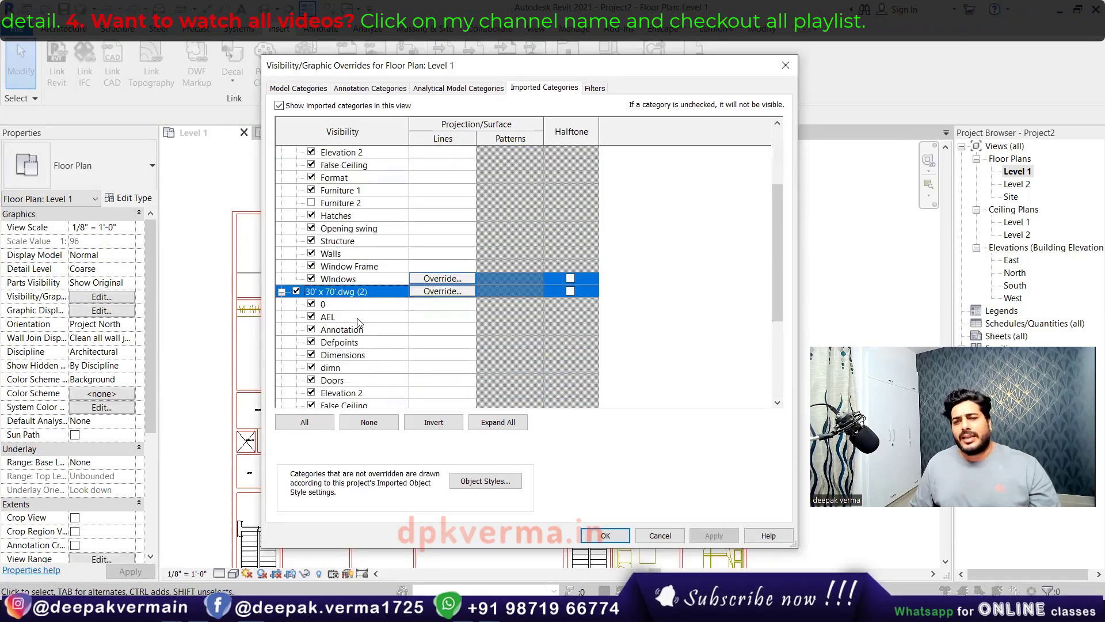
pyautogui.scroll(-2, 354, 313)
pyautogui.scroll(-2, 353, 312)
pyautogui.click(787, 65)
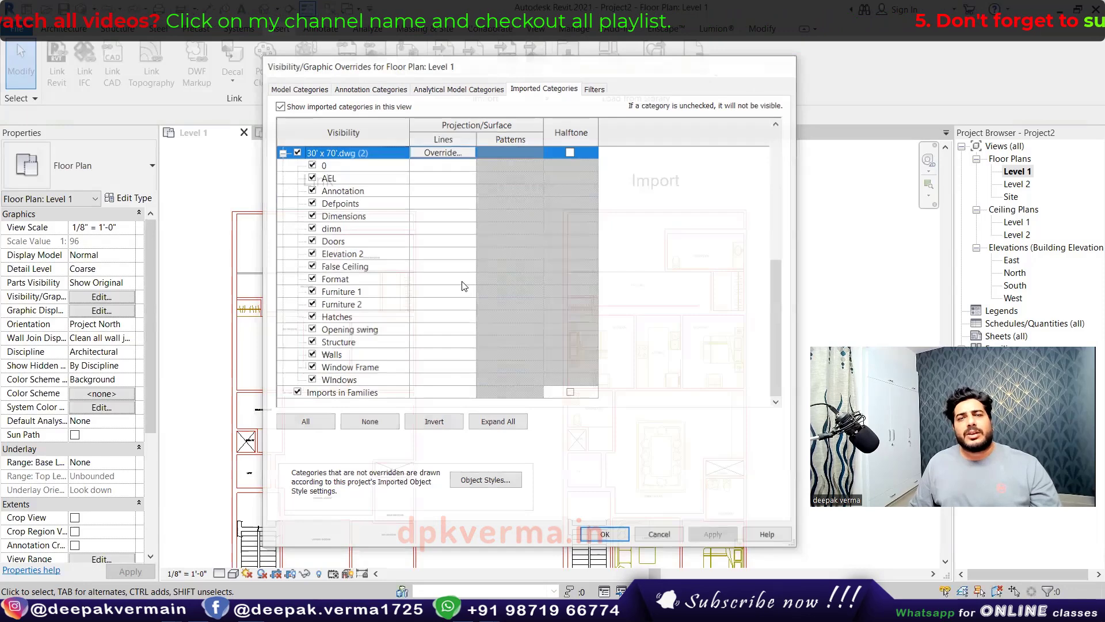
# Select a wall in the imported plan and the linked DWG, then deselect and recentre both plans.
pyautogui.click(639, 271)
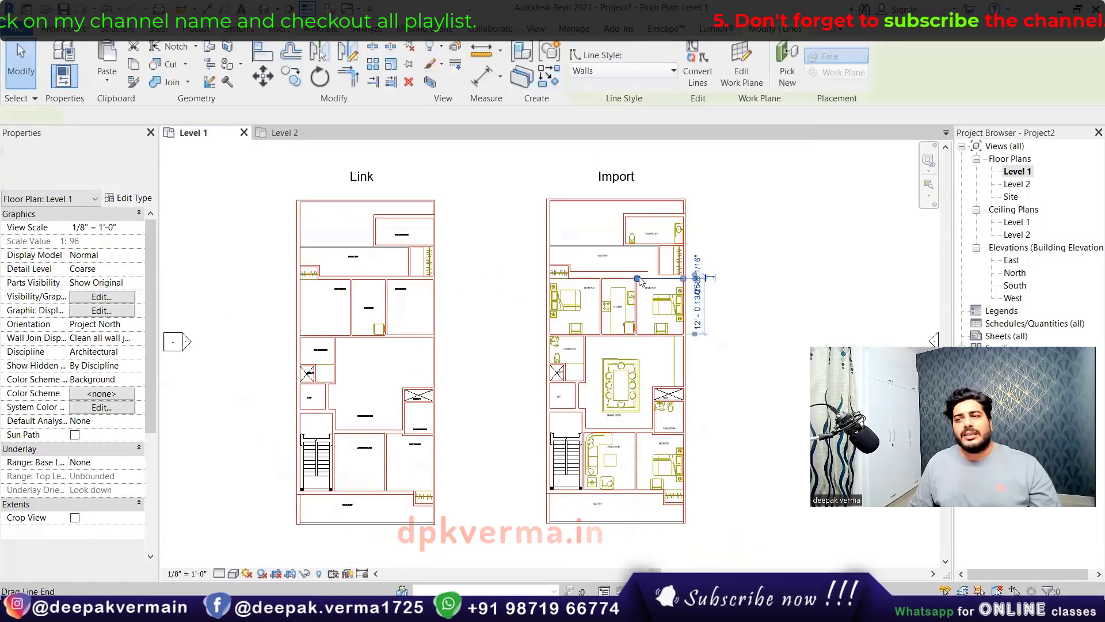
pyautogui.click(481, 270)
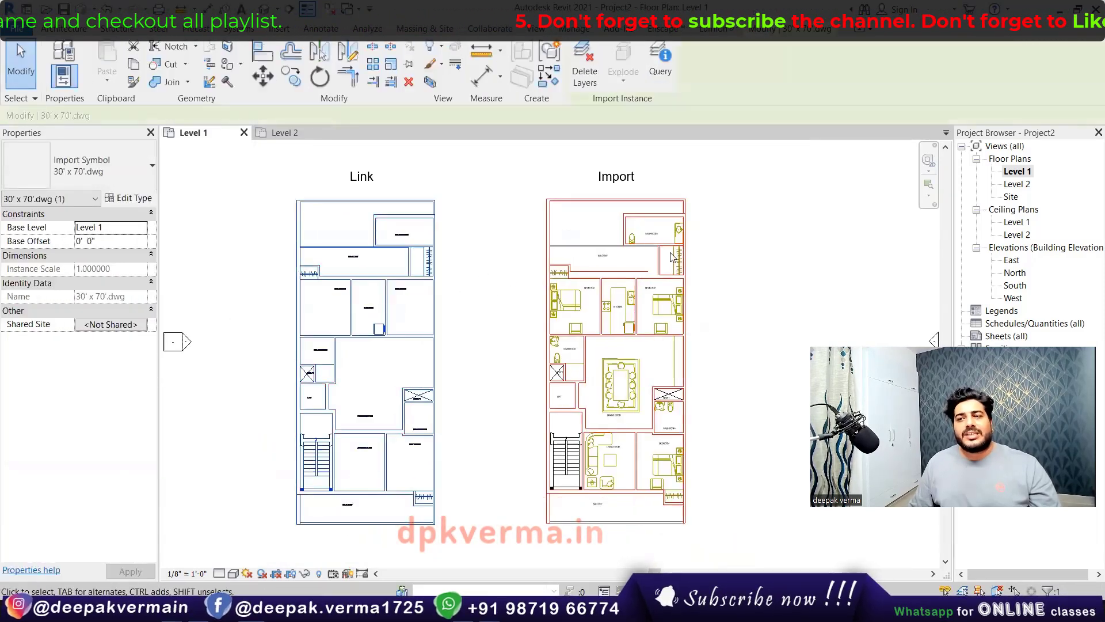
pyautogui.click(458, 291)
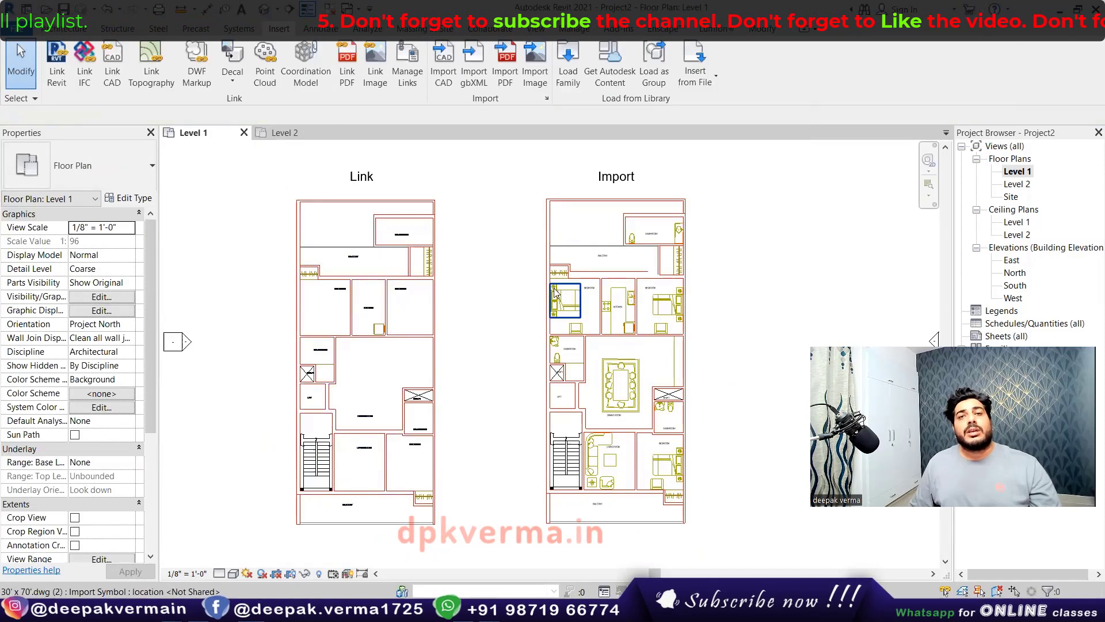
pyautogui.moveTo(499, 312); pyautogui.dragTo(493, 298, button='middle')
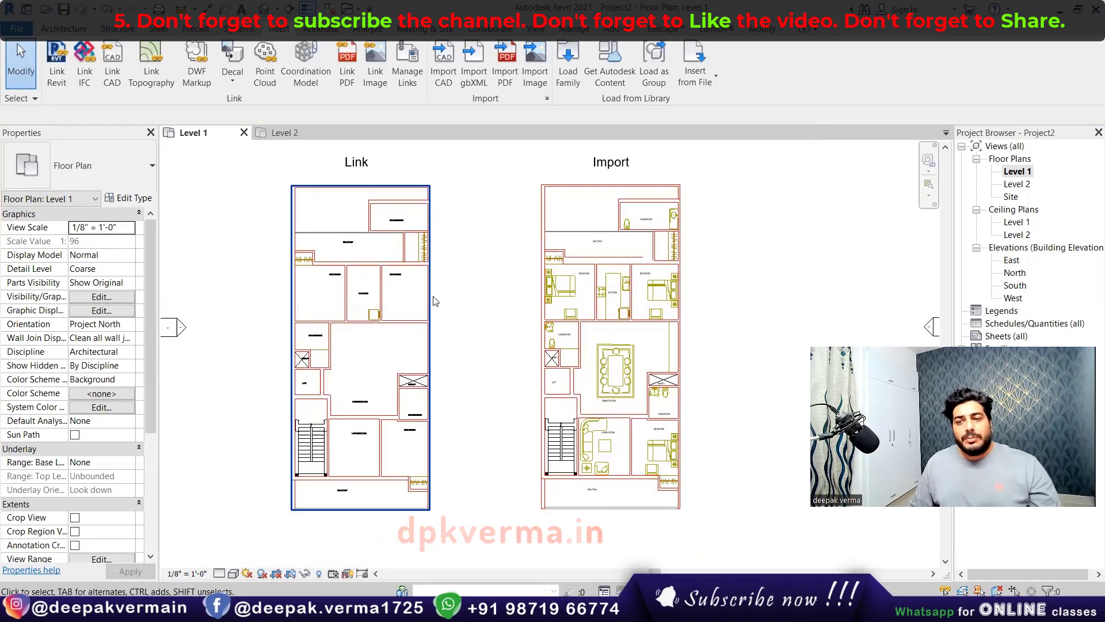
# Select the linked 30' x 70'.dwg again, zoom out, then switch to the YouTube channel in Chrome.
pyautogui.click(461, 302)
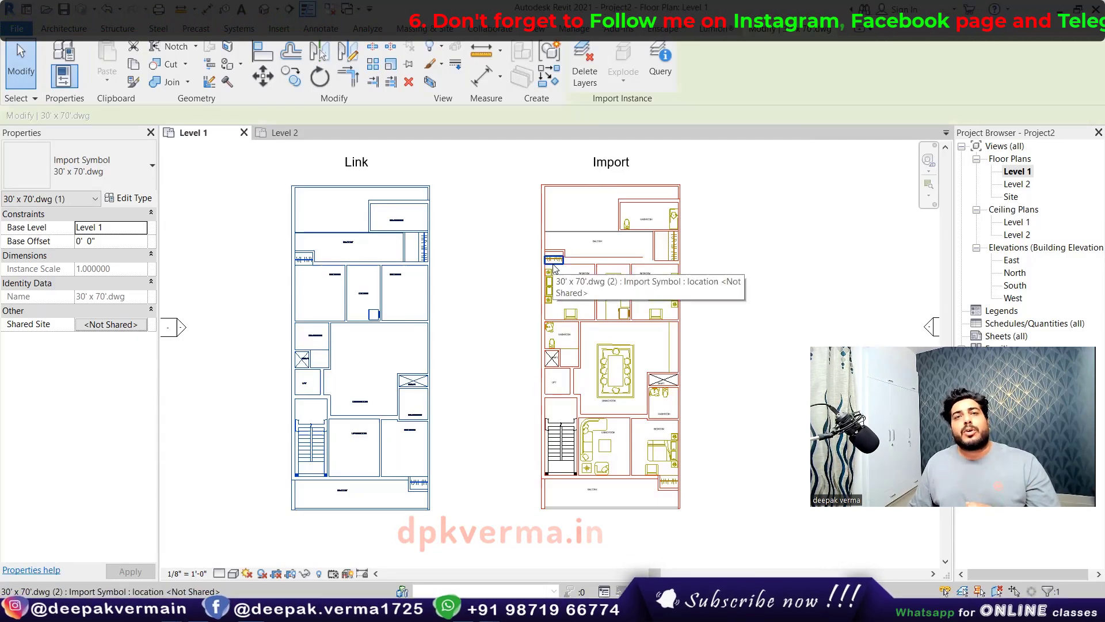
pyautogui.click(719, 286)
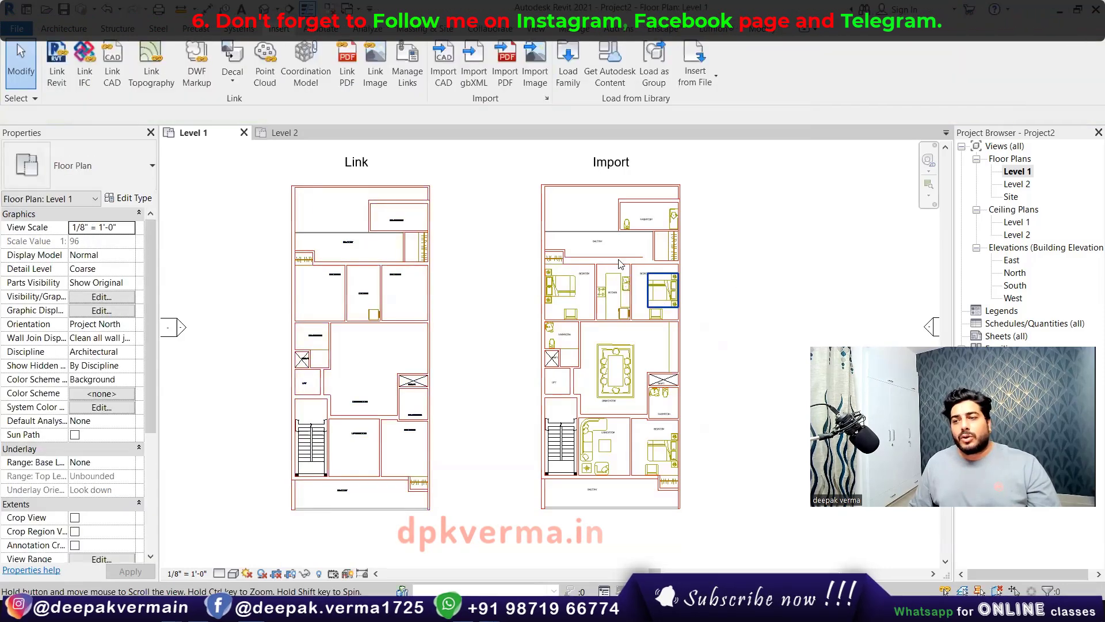
pyautogui.scroll(-1, 575, 353)
pyautogui.scroll(-1, 576, 352)
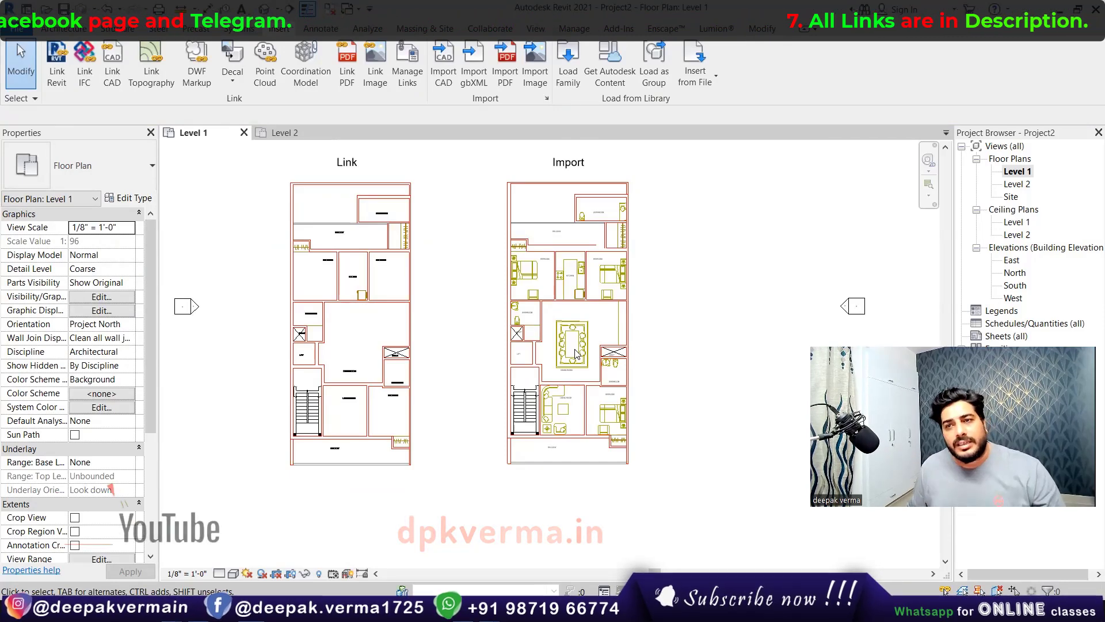
pyautogui.moveTo(434, 227); pyautogui.dragTo(439, 234, button='middle')
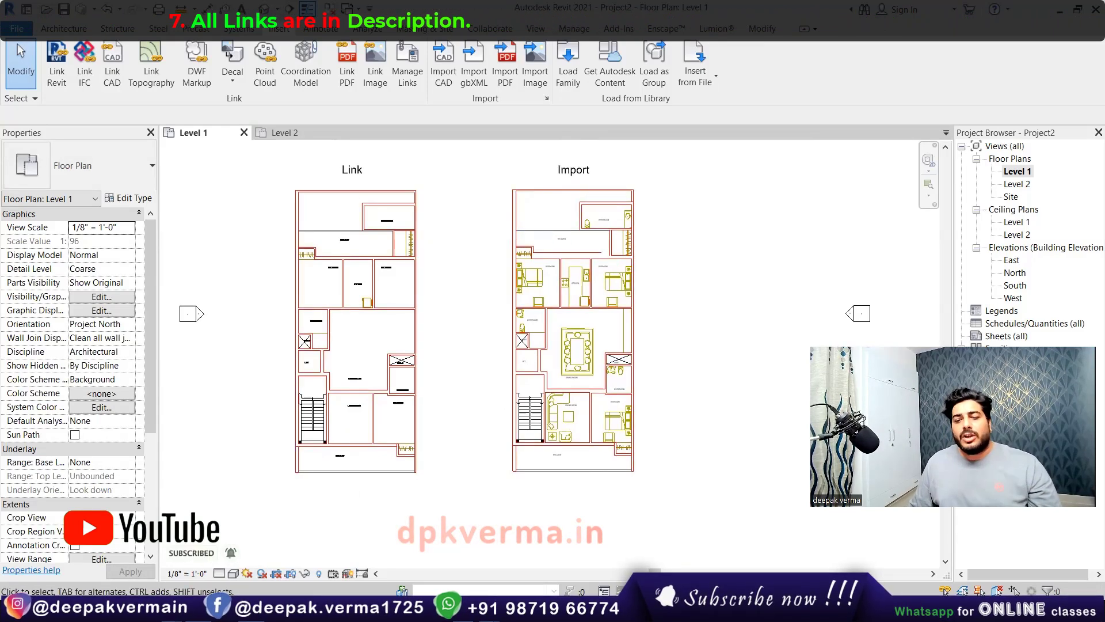
pyautogui.click(225, 585)
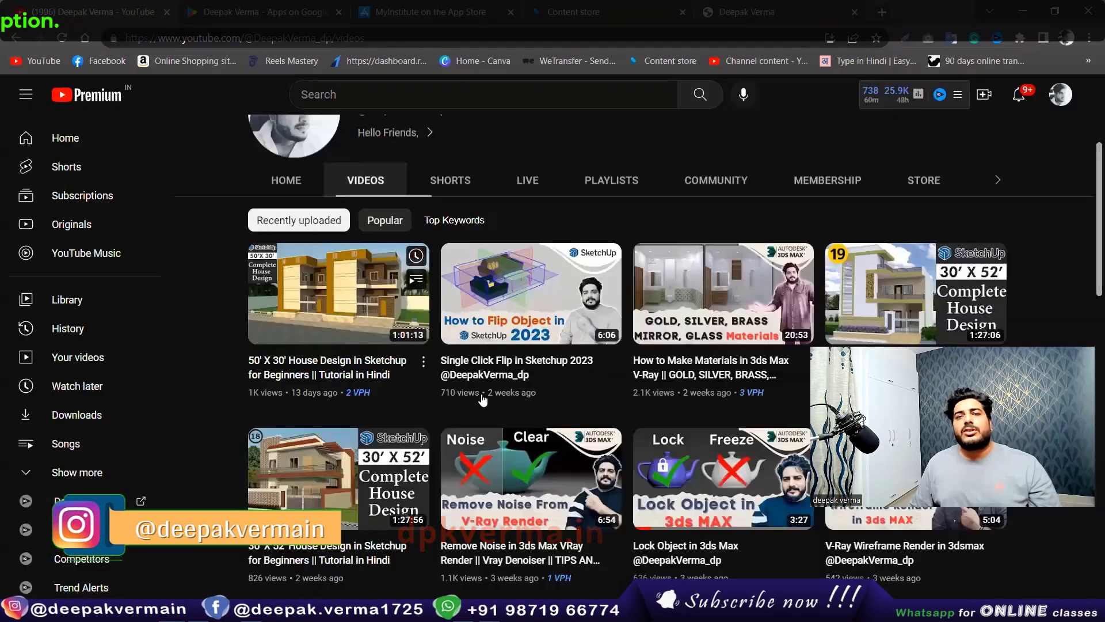
# Scroll the YouTube videos, then view the Google Play listing and the MyInstitute App Store page.
pyautogui.scroll(-5, 404, 261)
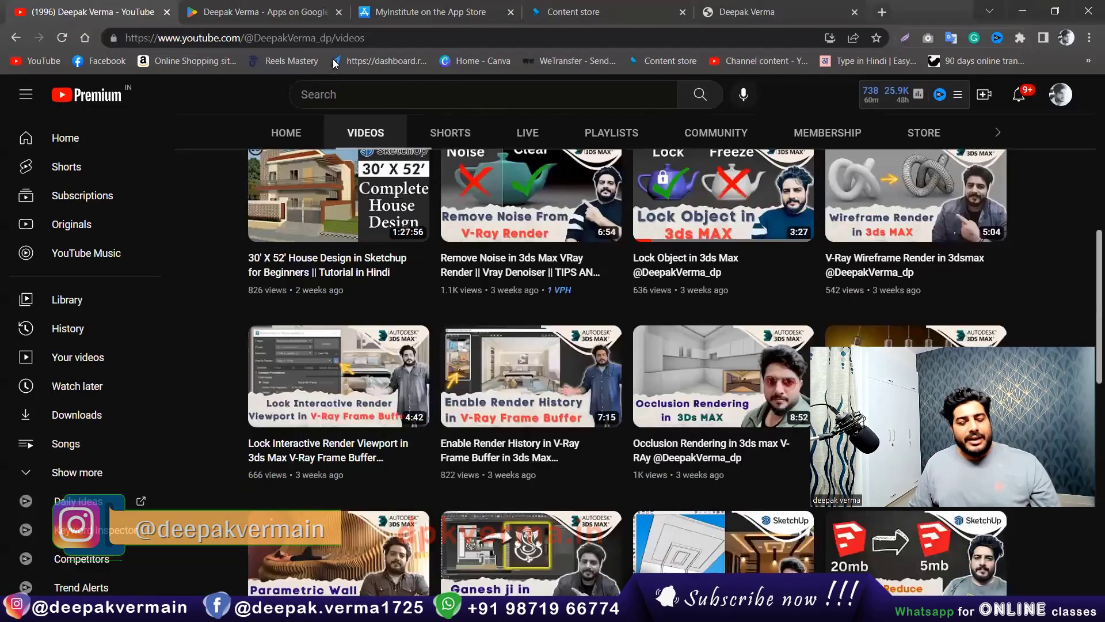
pyautogui.click(265, 12)
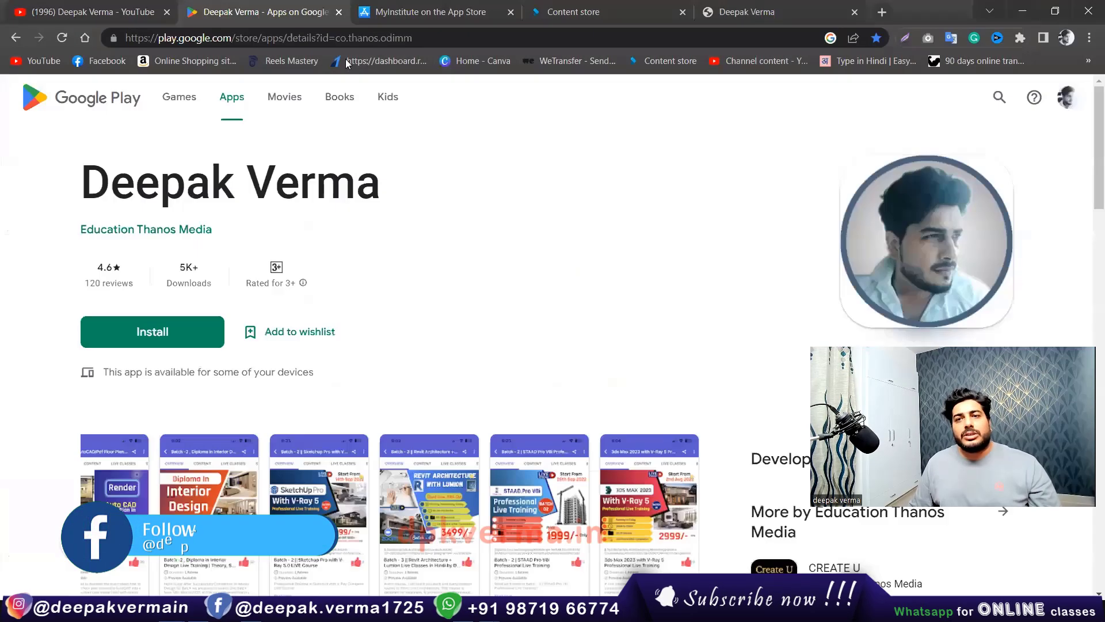
pyautogui.scroll(-1, 304, 255)
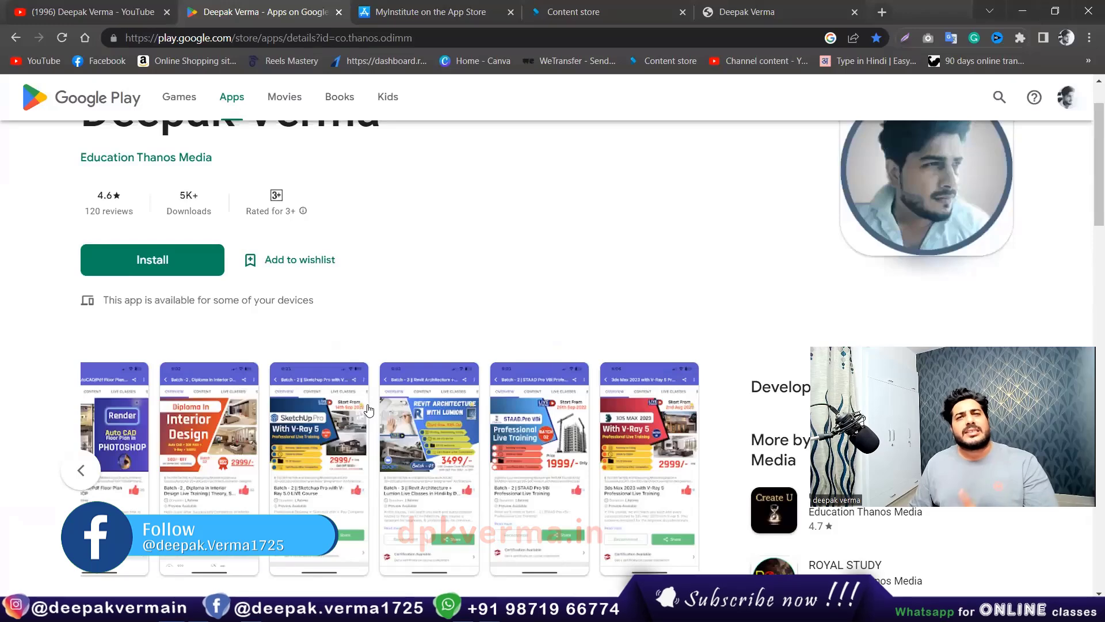
pyautogui.scroll(-1, 369, 410)
pyautogui.click(390, 22)
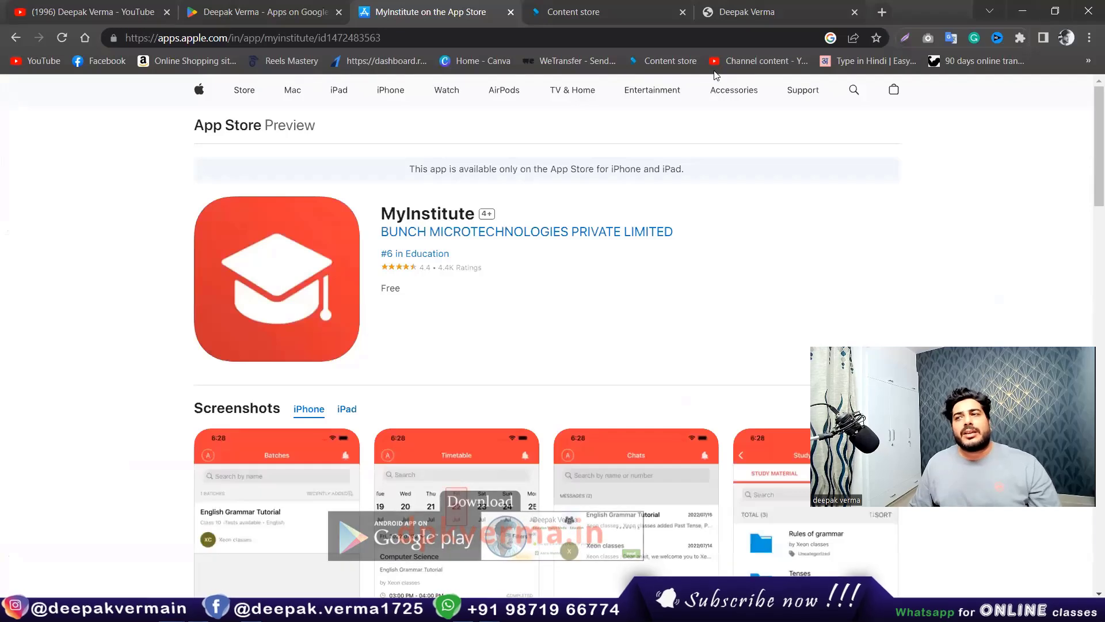
pyautogui.moveTo(734, 89)
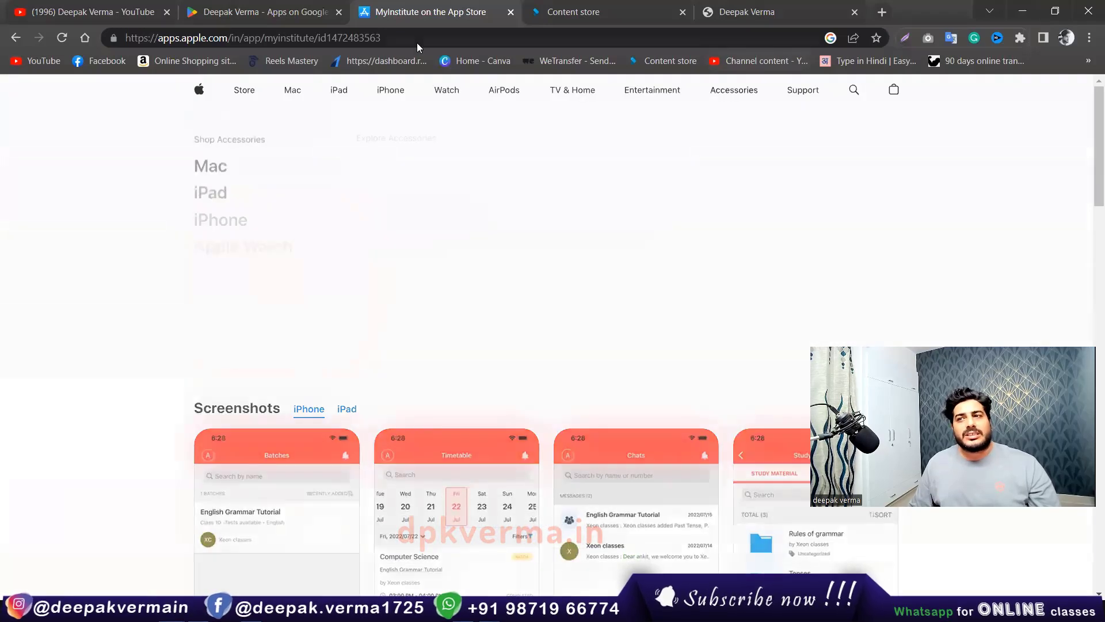
# Scroll through the Classplus All My Courses grid, then go to the dpkverma.in homepage.
pyautogui.hotkey('ctrl', 'Tab')
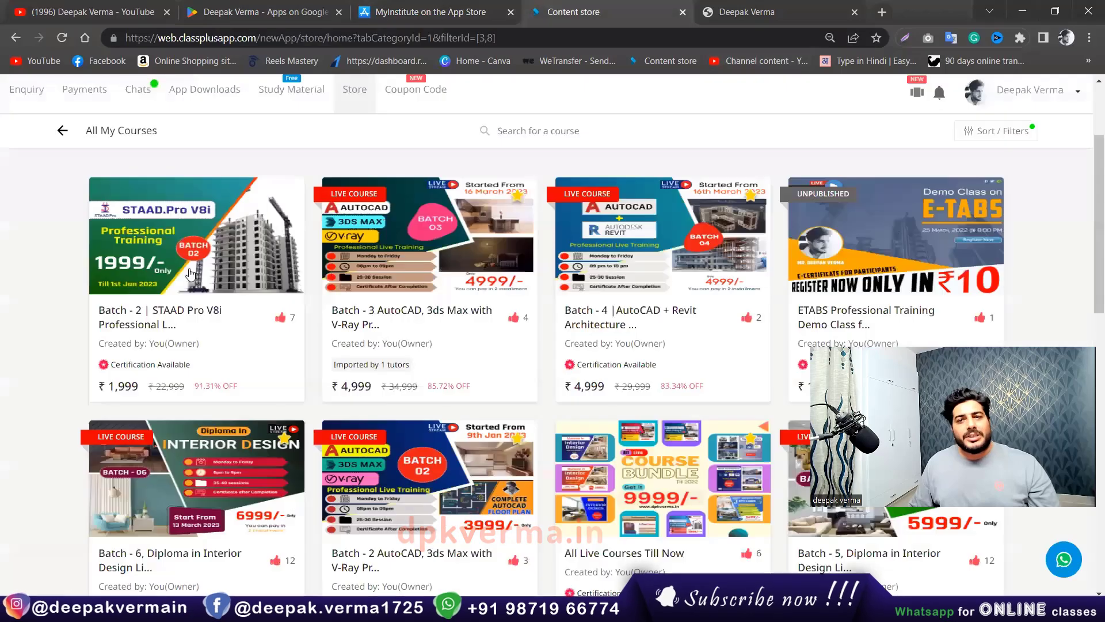
pyautogui.scroll(-8, 627, 305)
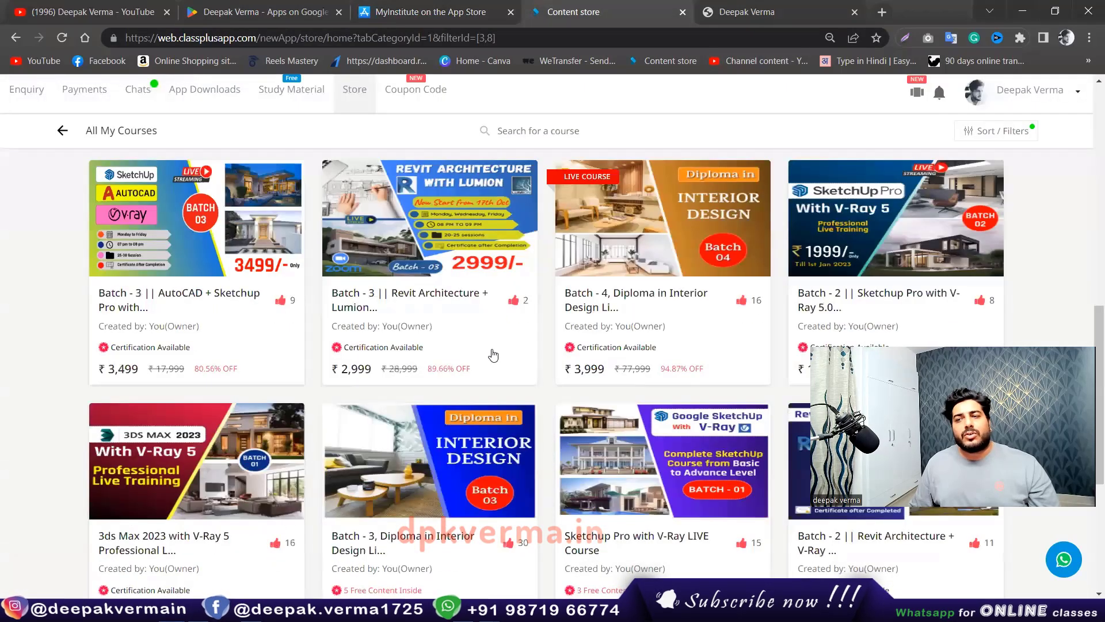
pyautogui.scroll(8, 493, 354)
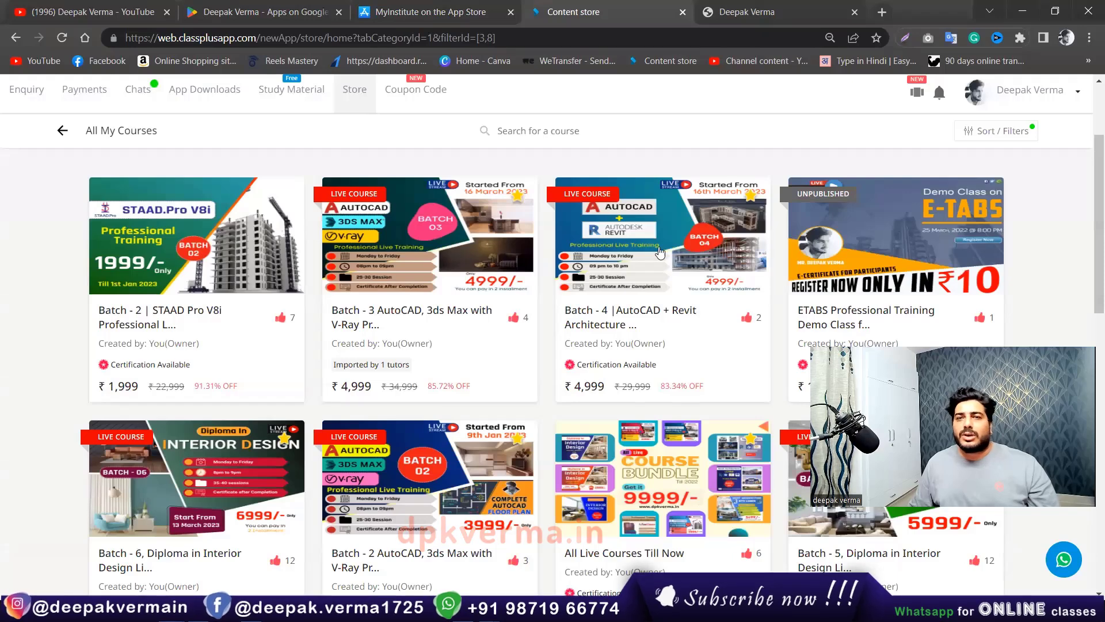
pyautogui.scroll(-1, 364, 413)
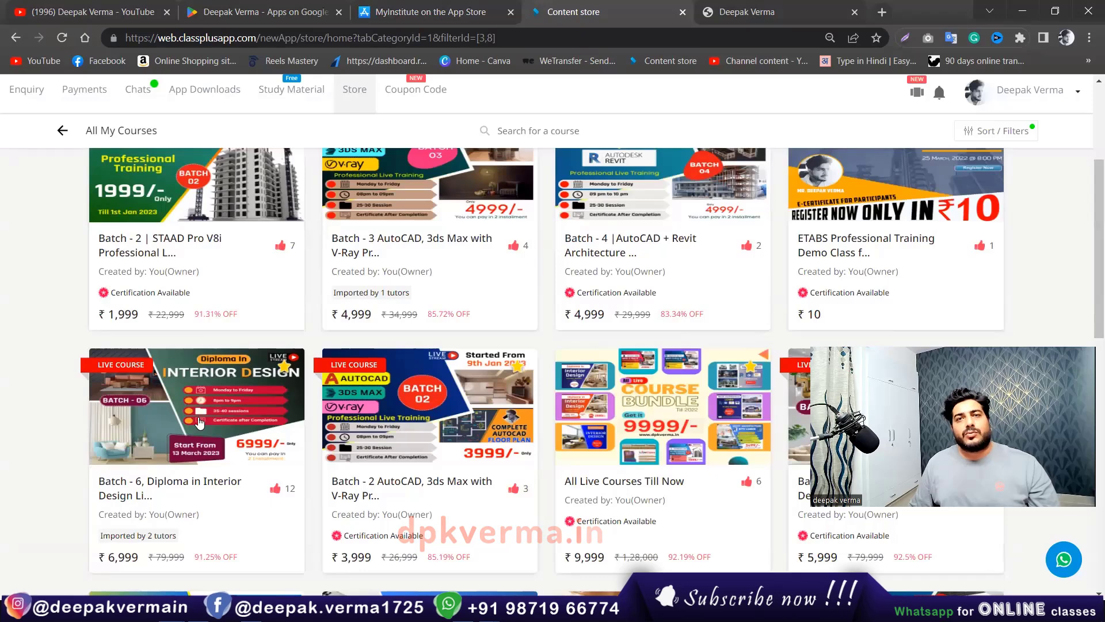
pyautogui.click(749, 12)
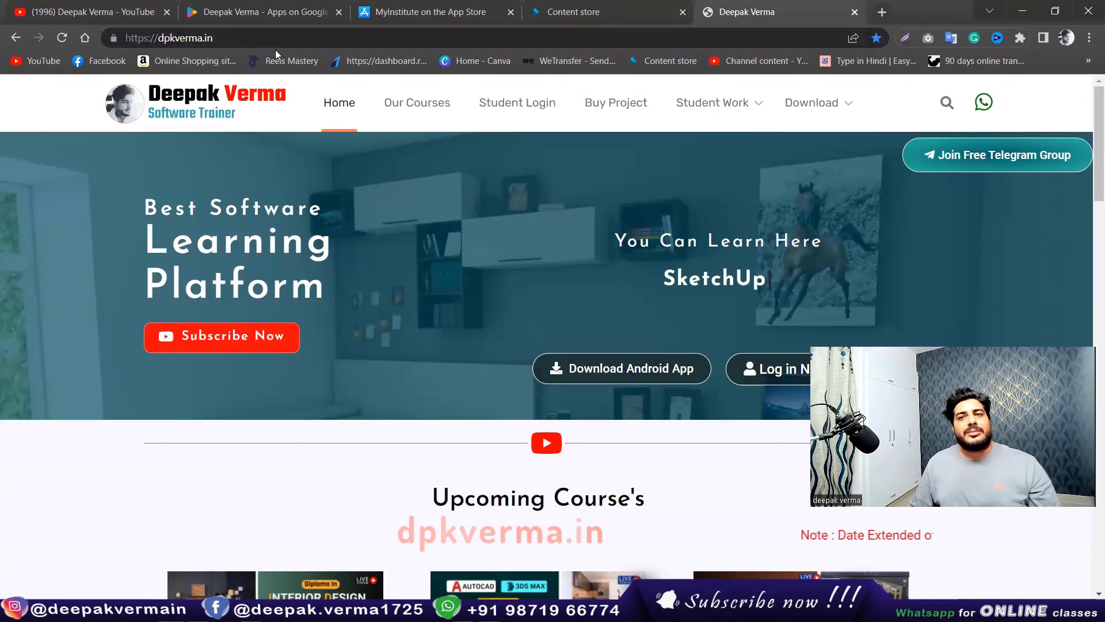
# Open dpkverma.in's Student Login page, then return to the YouTube Videos page.
pyautogui.scroll(-2, 403, 115)
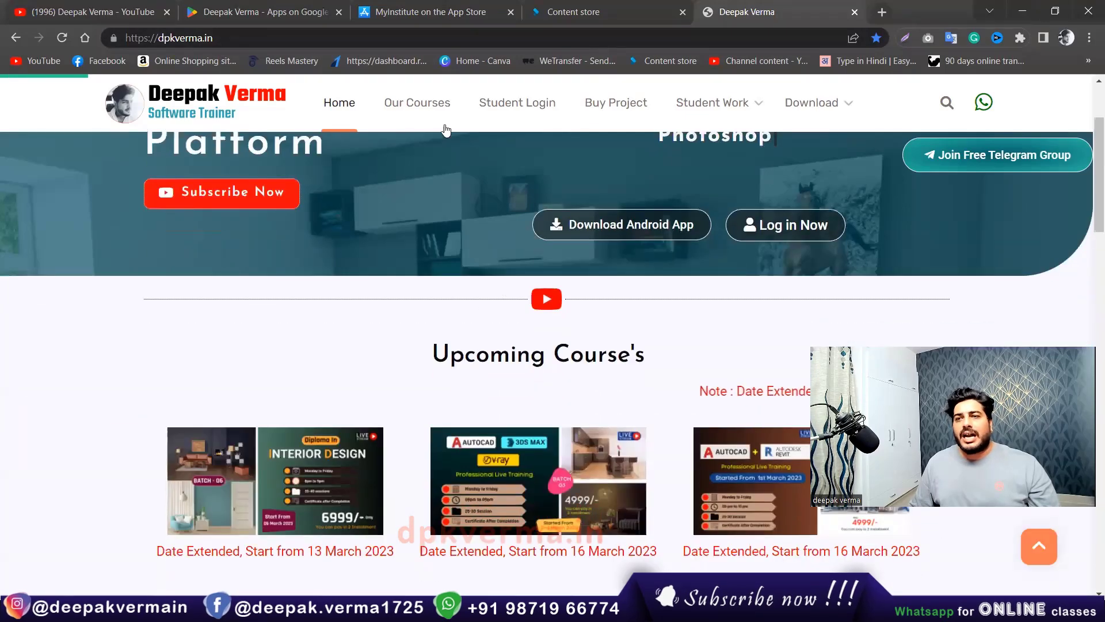
pyautogui.click(521, 109)
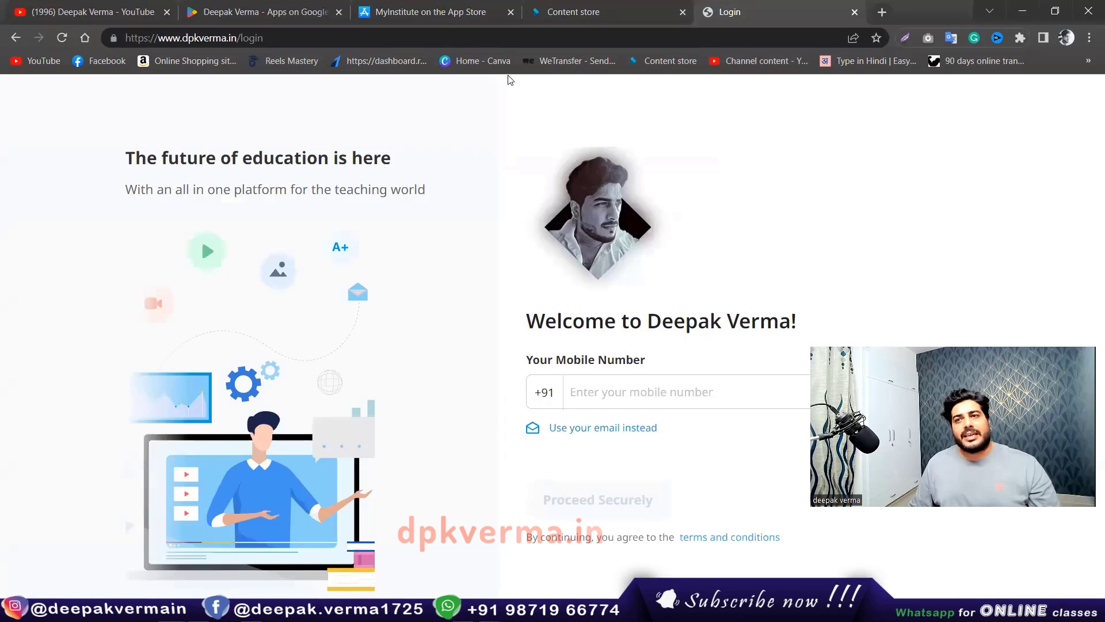
pyautogui.click(93, 11)
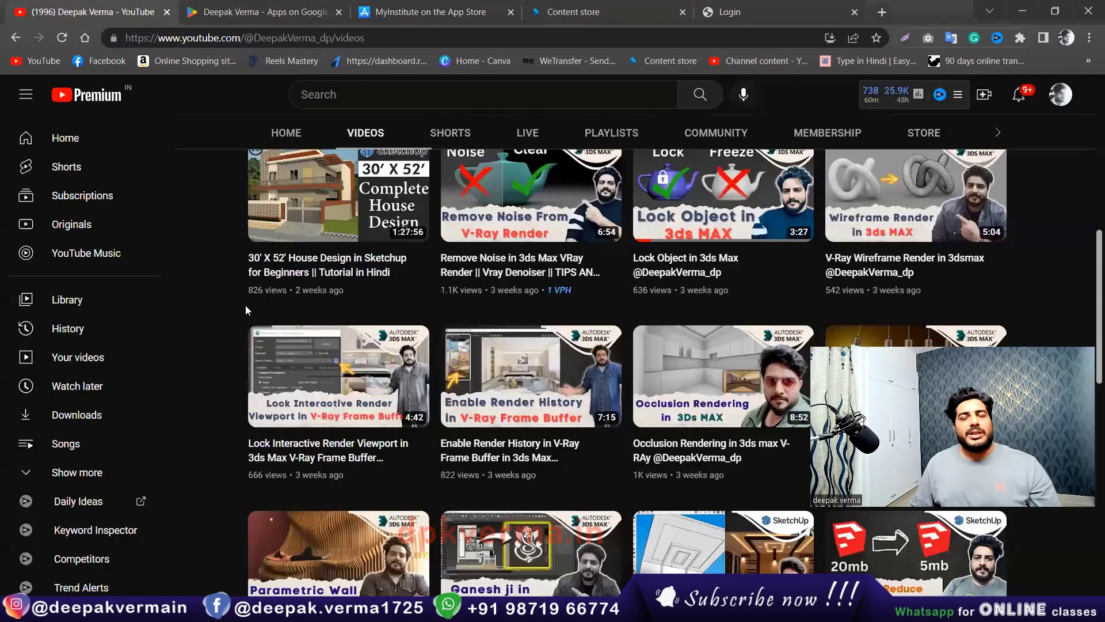